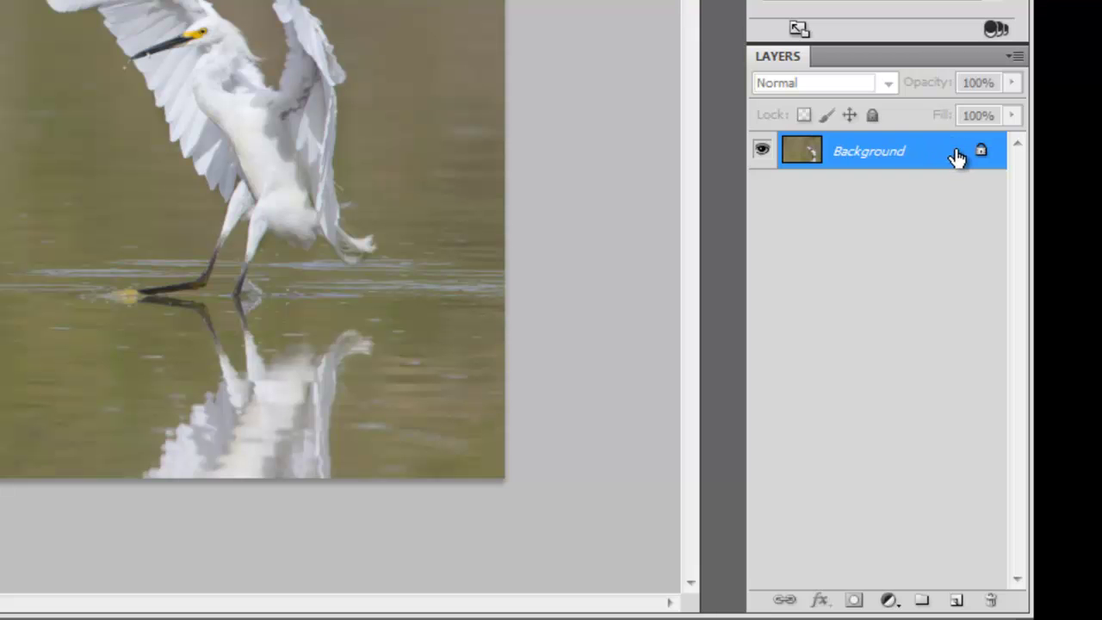
Duplicate the Background layer and draw an empty text box near the photo's bottom left
{"action": "left_click_drag", "start_coordinate": [942, 153], "coordinate": [959, 601]}
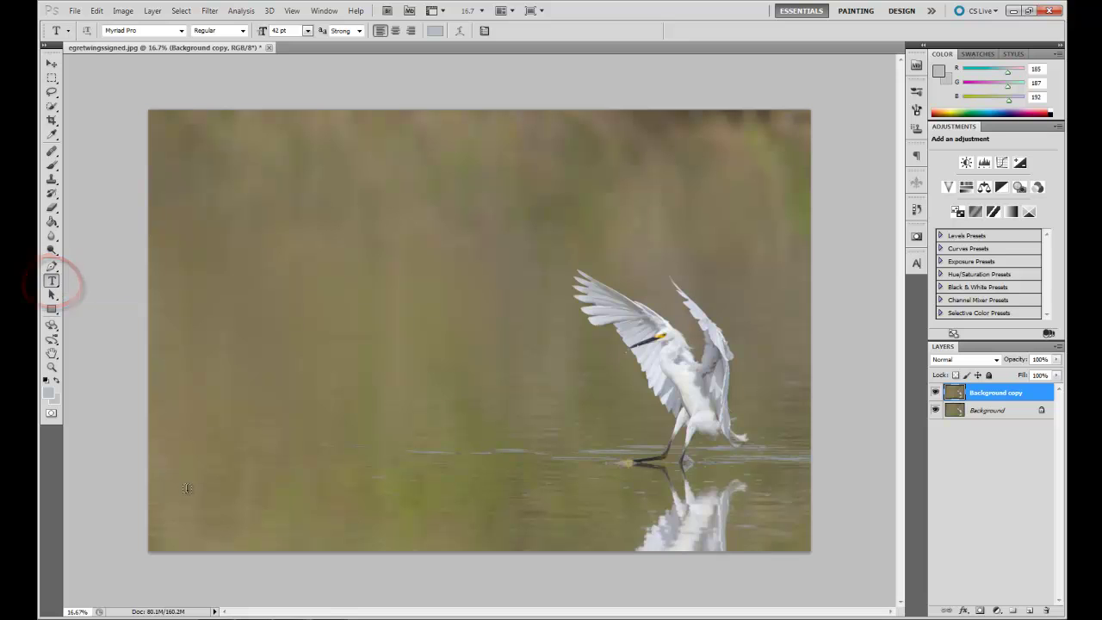
{"action": "left_click_drag", "start_coordinate": [294, 515], "coordinate": [573, 521]}
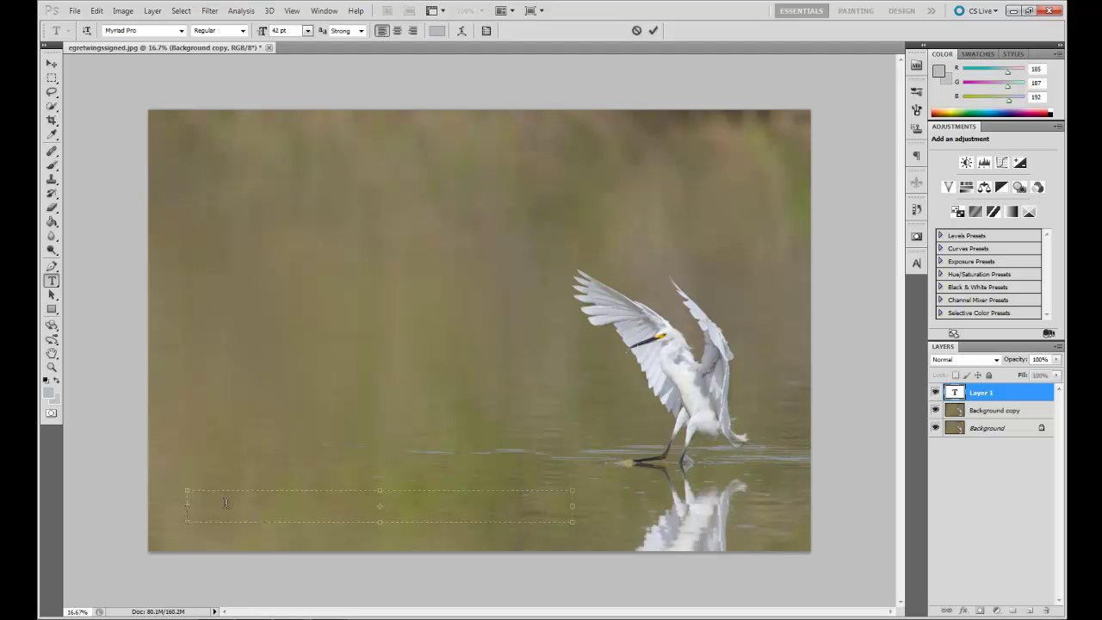
Set the foreground text colour to a light grey sampled from the egret's head
{"action": "left_click", "coordinate": [50, 393]}
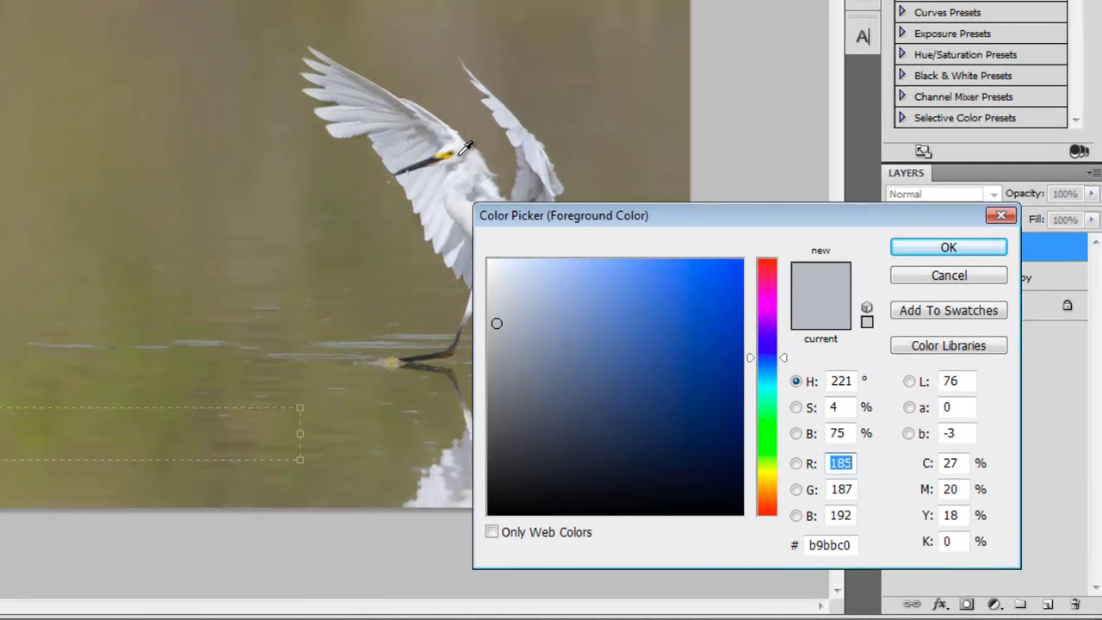
{"action": "left_click", "coordinate": [465, 148]}
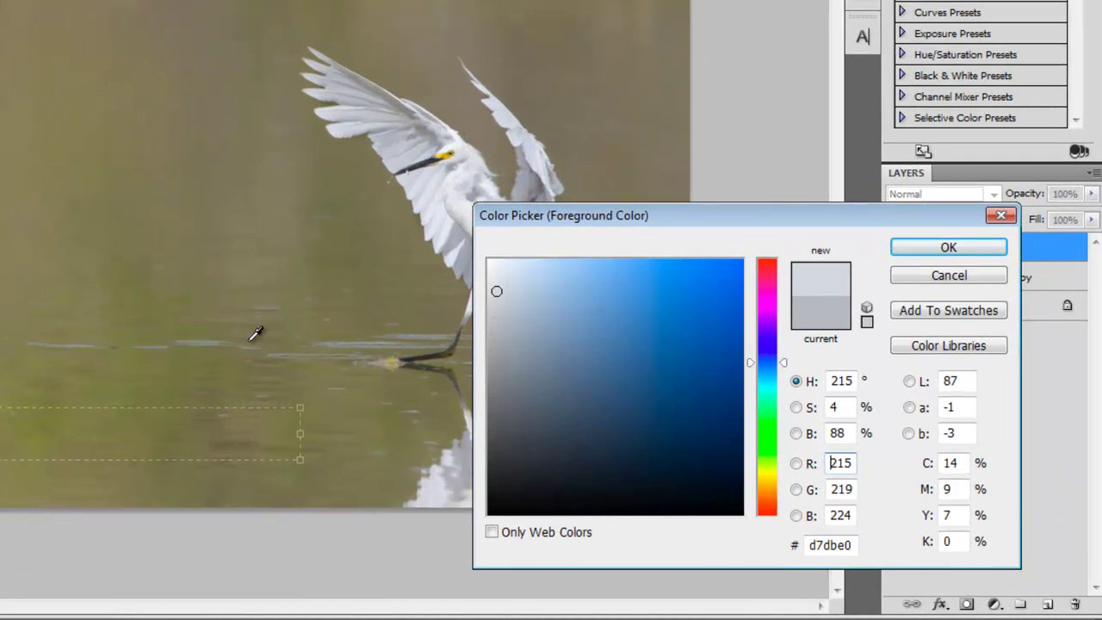
{"action": "left_click", "coordinate": [971, 261]}
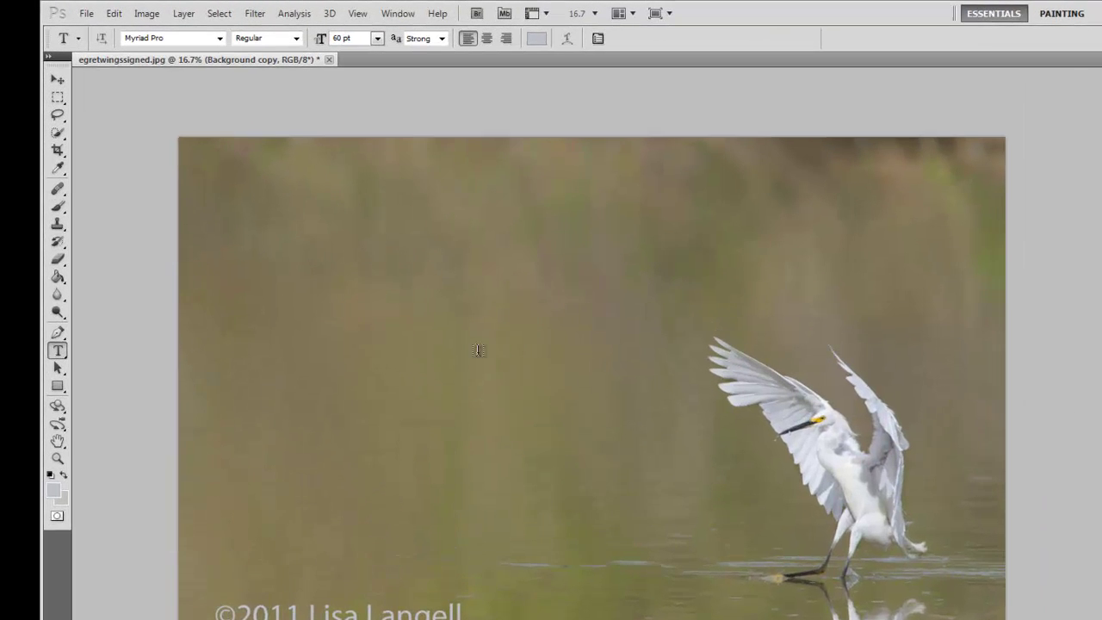
Resize the image to 72 pixels/inch and 8 inches high, giving 864 × 576 pixels
{"action": "left_click", "coordinate": [173, 17]}
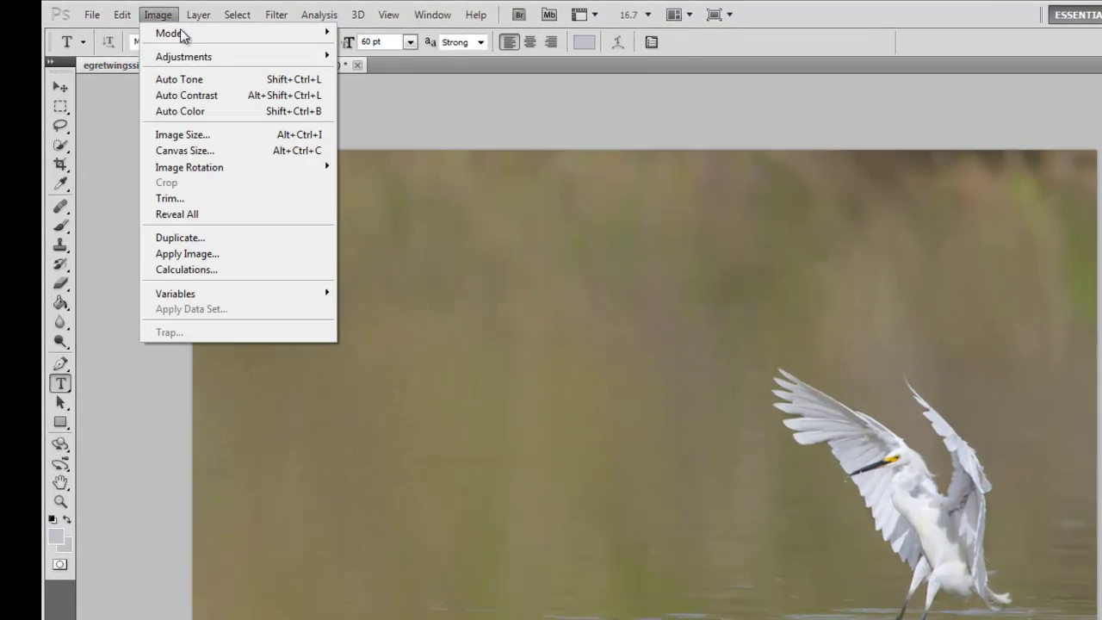
{"action": "left_click", "coordinate": [194, 136]}
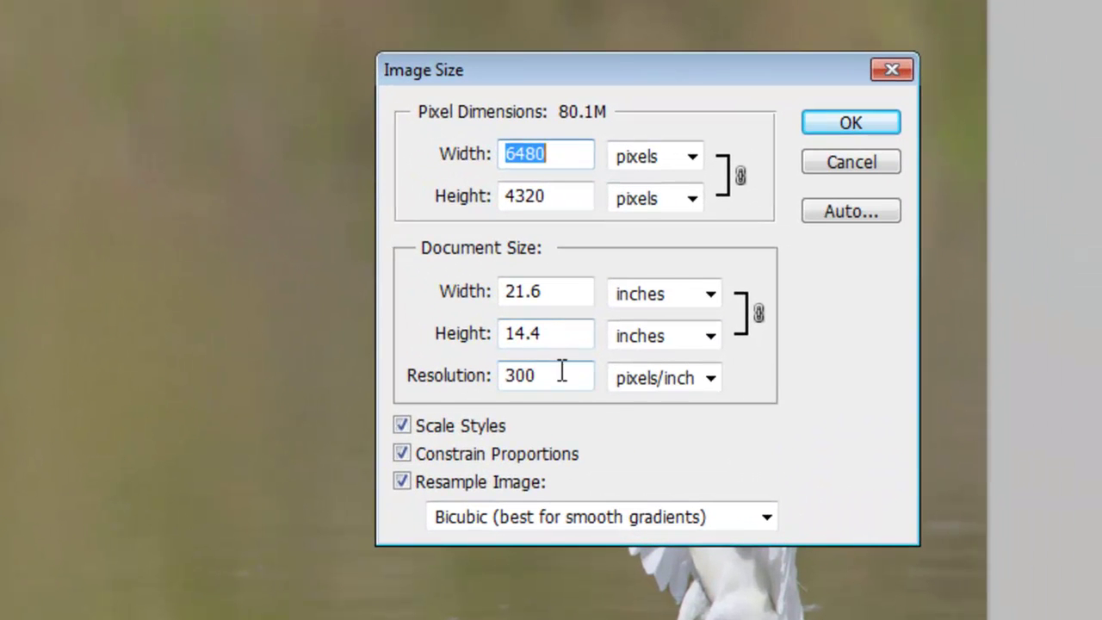
{"action": "left_click_drag", "start_coordinate": [843, 433], "coordinate": [751, 434]}
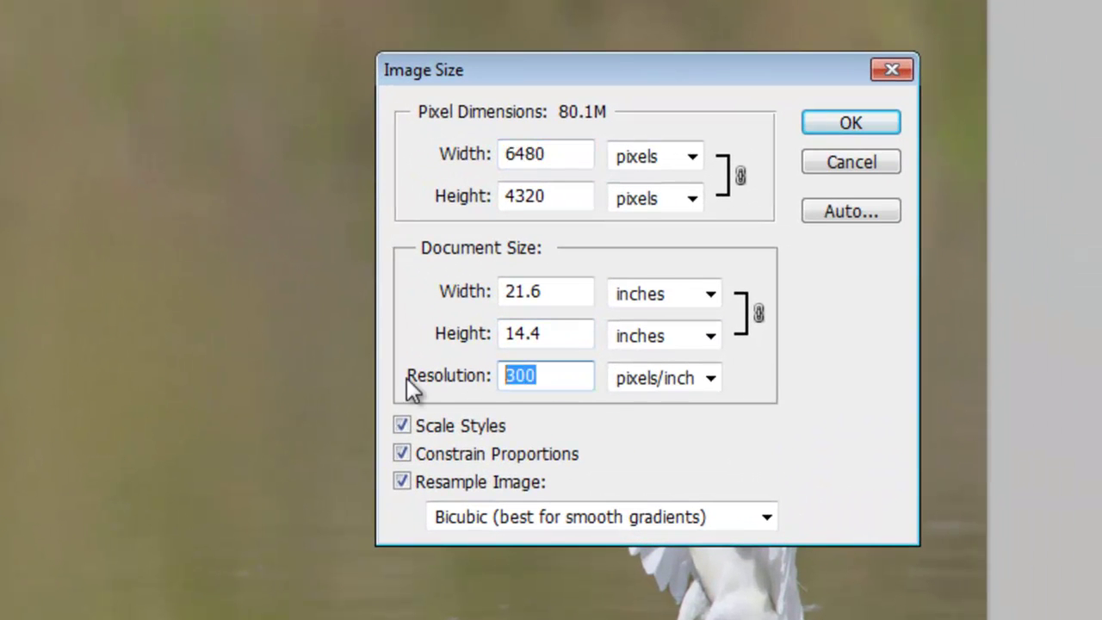
{"action": "type", "text": "72"}
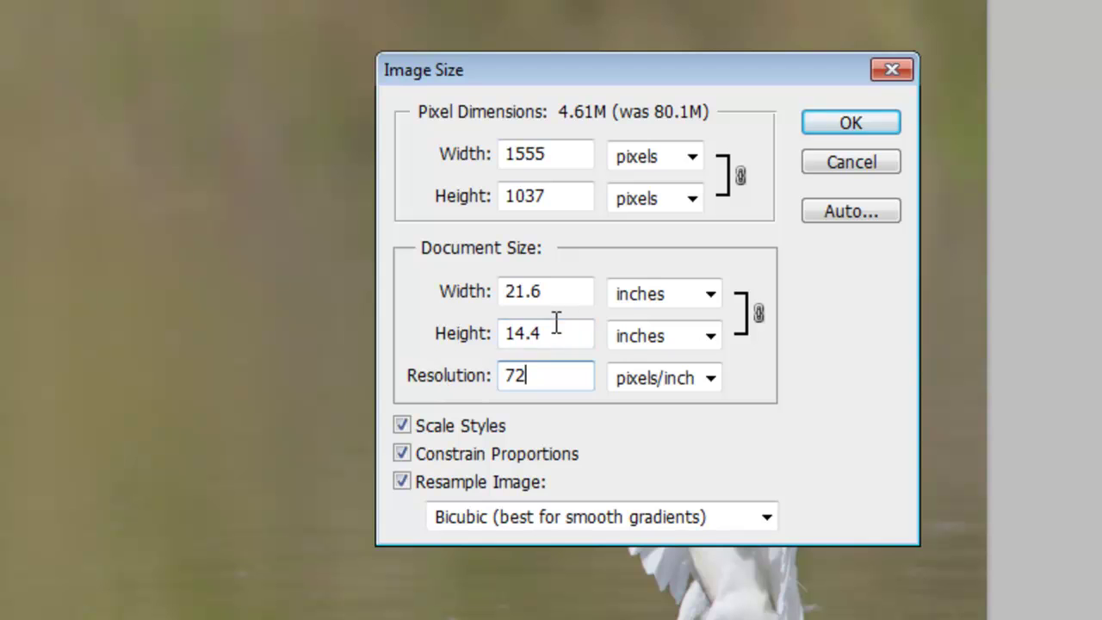
{"action": "left_click_drag", "start_coordinate": [552, 326], "coordinate": [439, 349]}
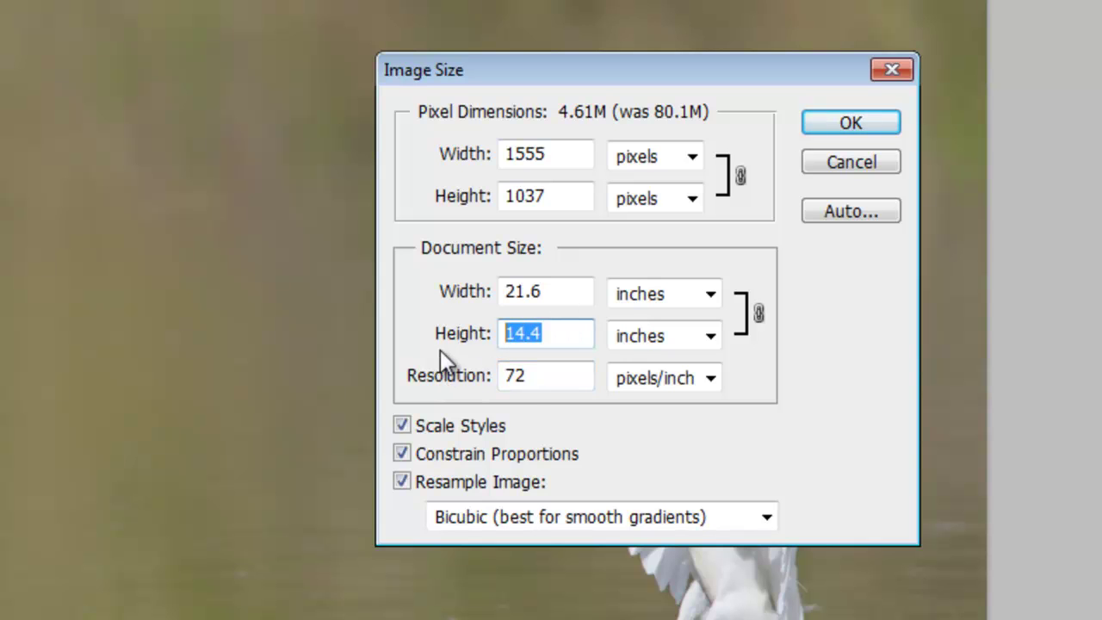
{"action": "type", "text": "8"}
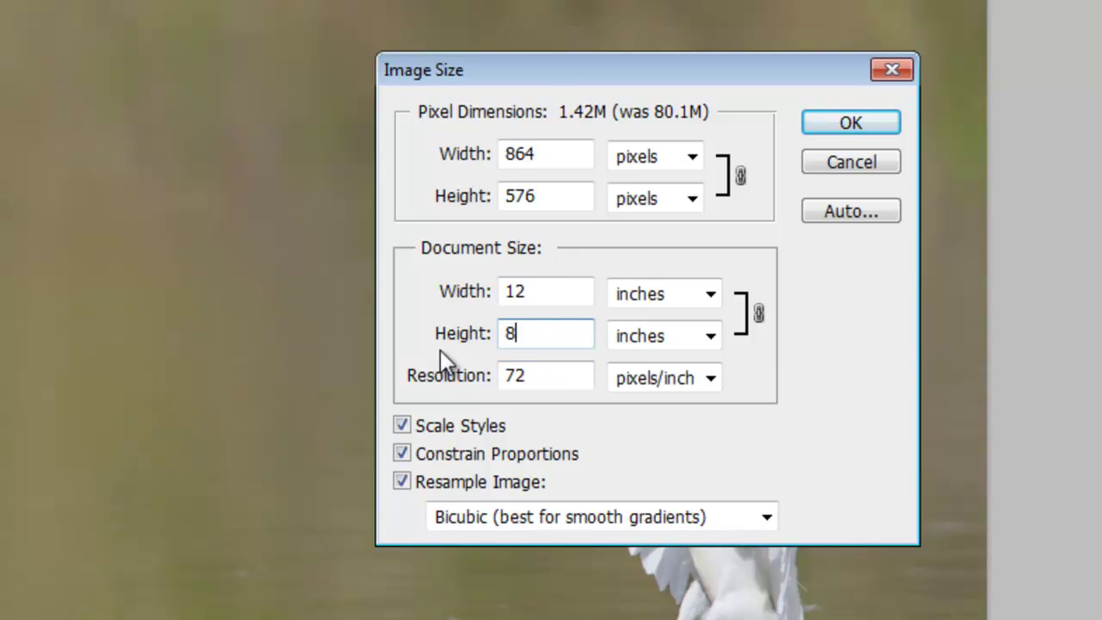
{"action": "left_click", "coordinate": [746, 204]}
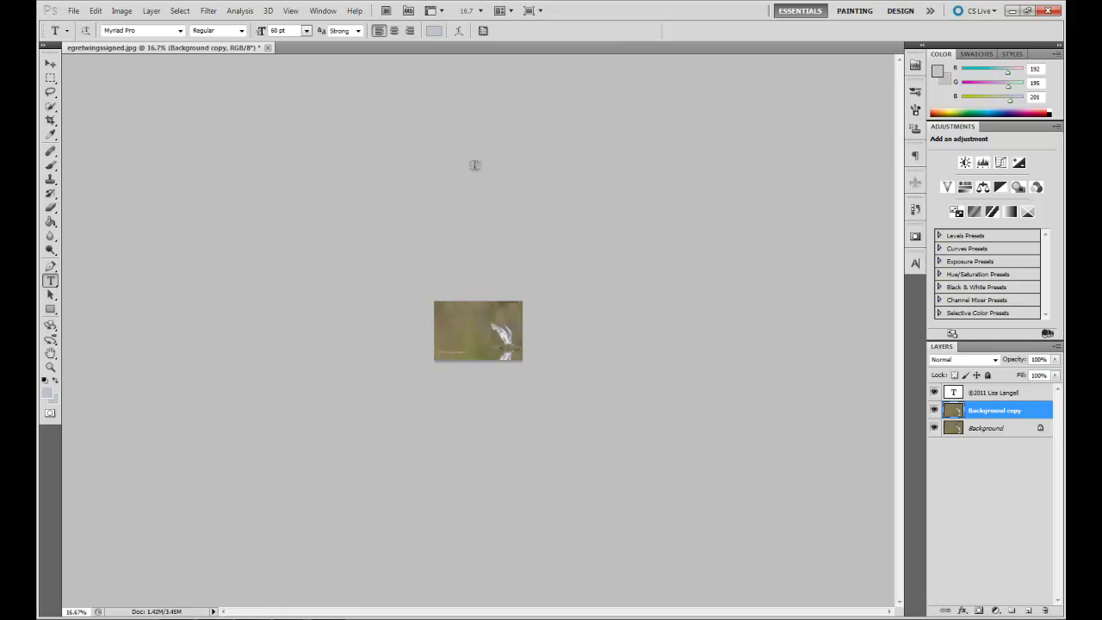
Fade the lower-left copyright text layer to about 41% opacity
{"action": "left_click", "coordinate": [50, 367]}
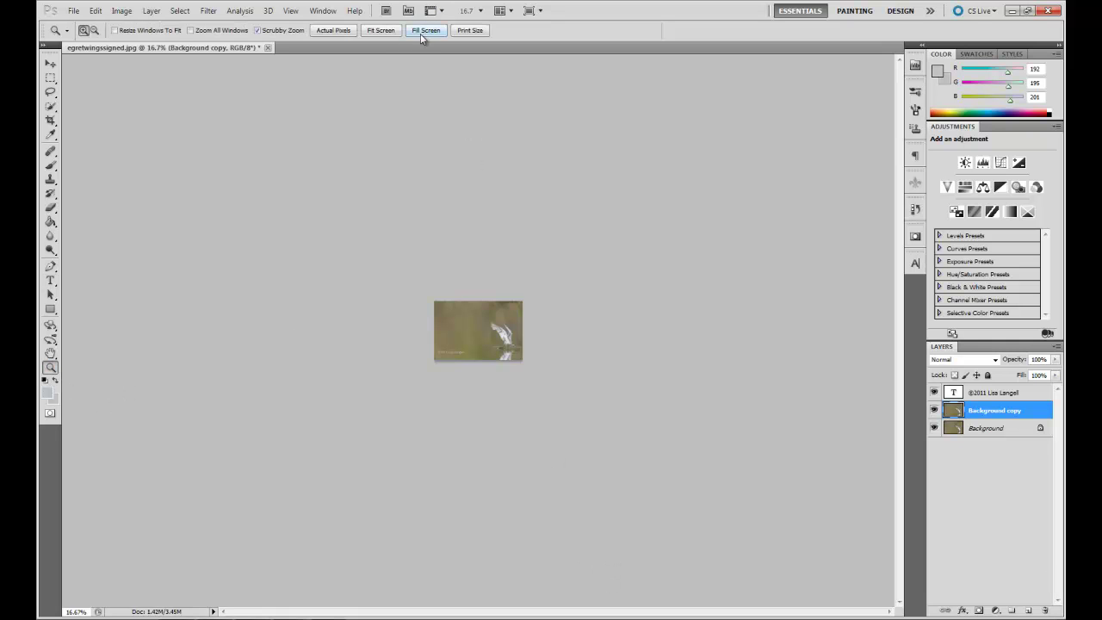
{"action": "left_click", "coordinate": [422, 32]}
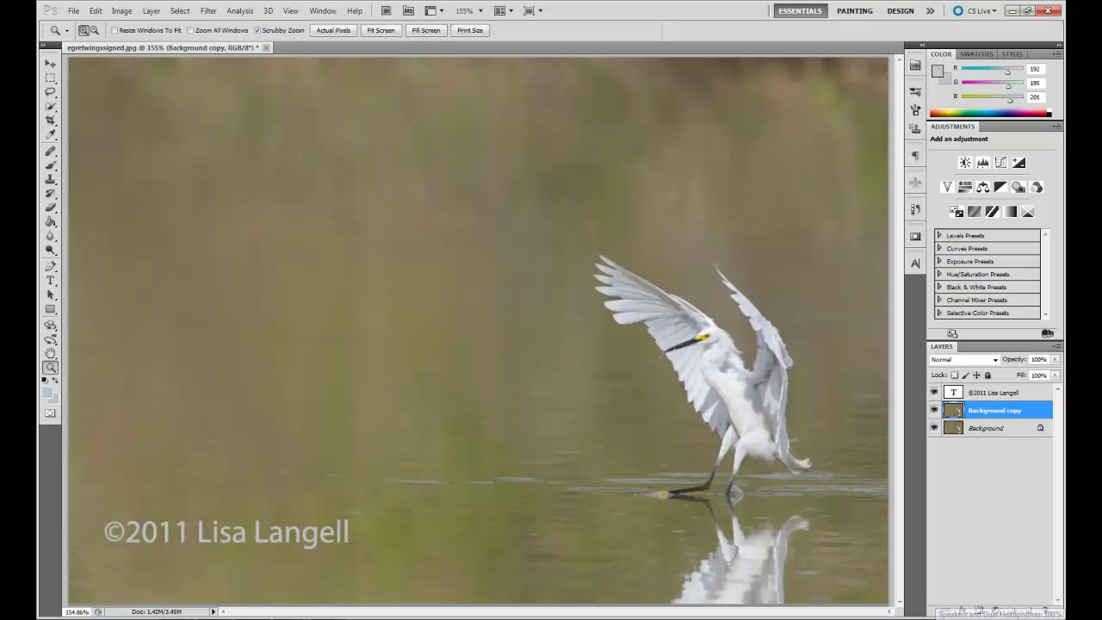
{"action": "left_click", "coordinate": [999, 392]}
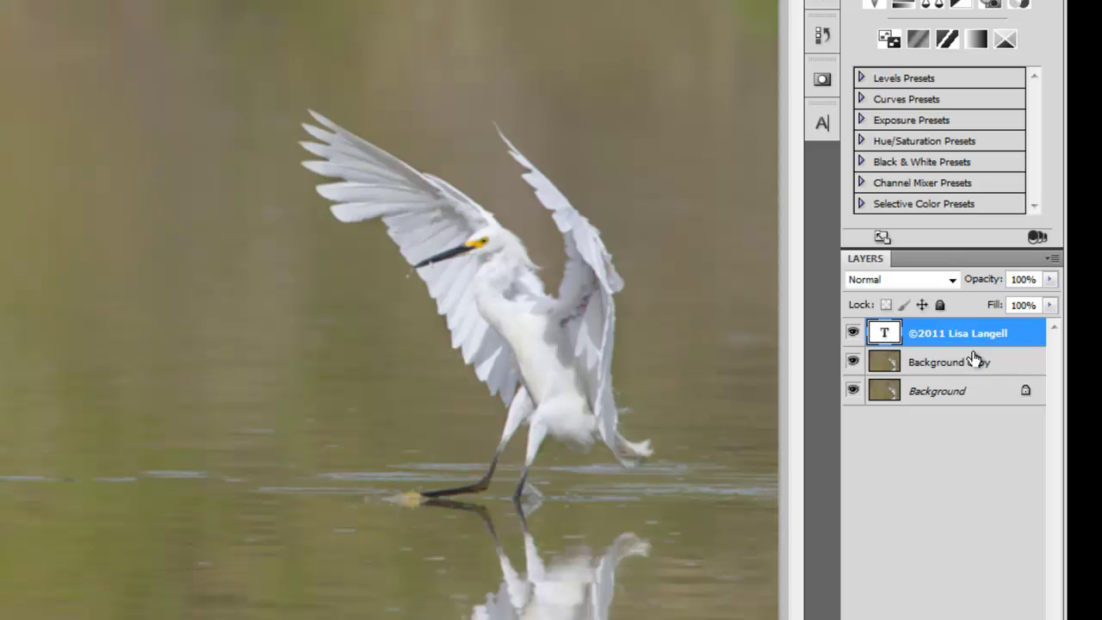
{"action": "left_click", "coordinate": [1049, 279]}
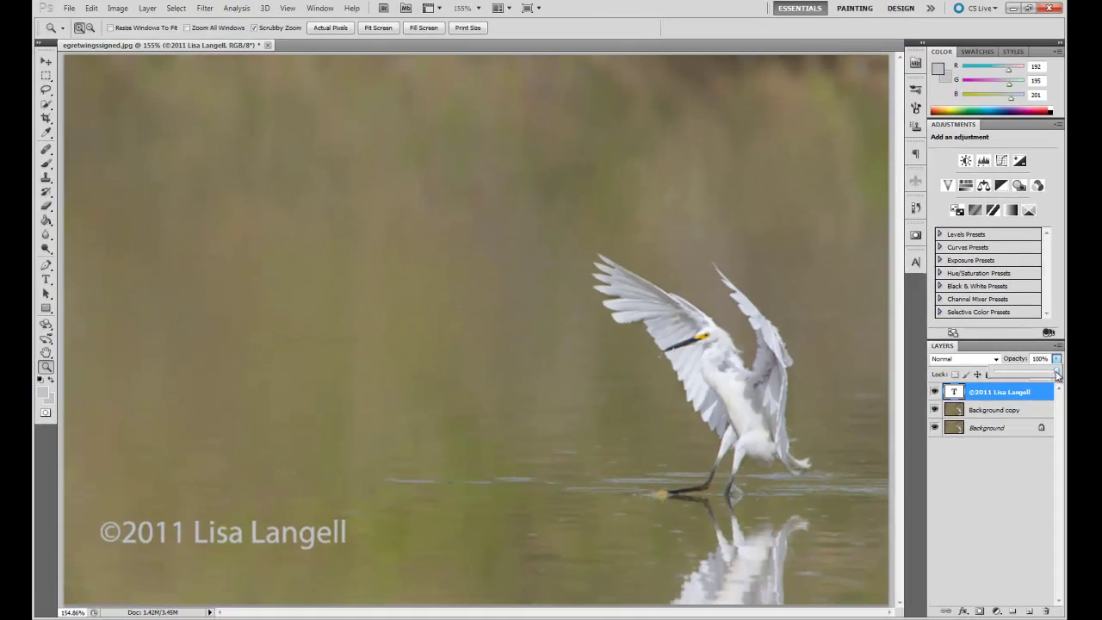
{"action": "left_click_drag", "start_coordinate": [1057, 375], "coordinate": [1018, 378]}
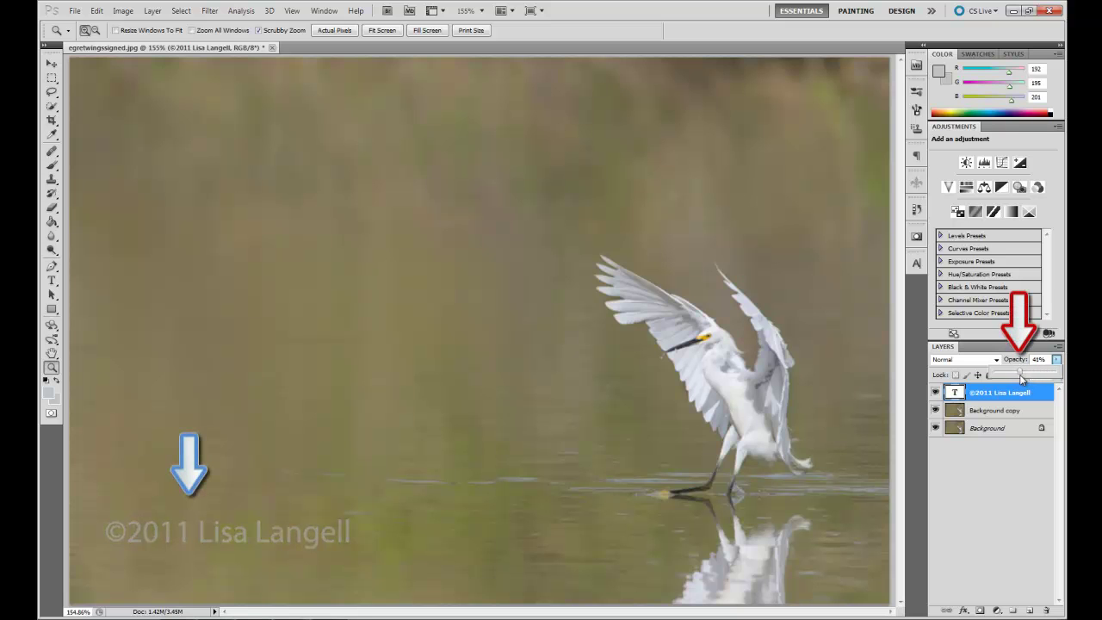
{"action": "left_click", "coordinate": [989, 500]}
Add a wide mid-photo text box with the photographer's name pasted in and centred
{"action": "left_click", "coordinate": [53, 280]}
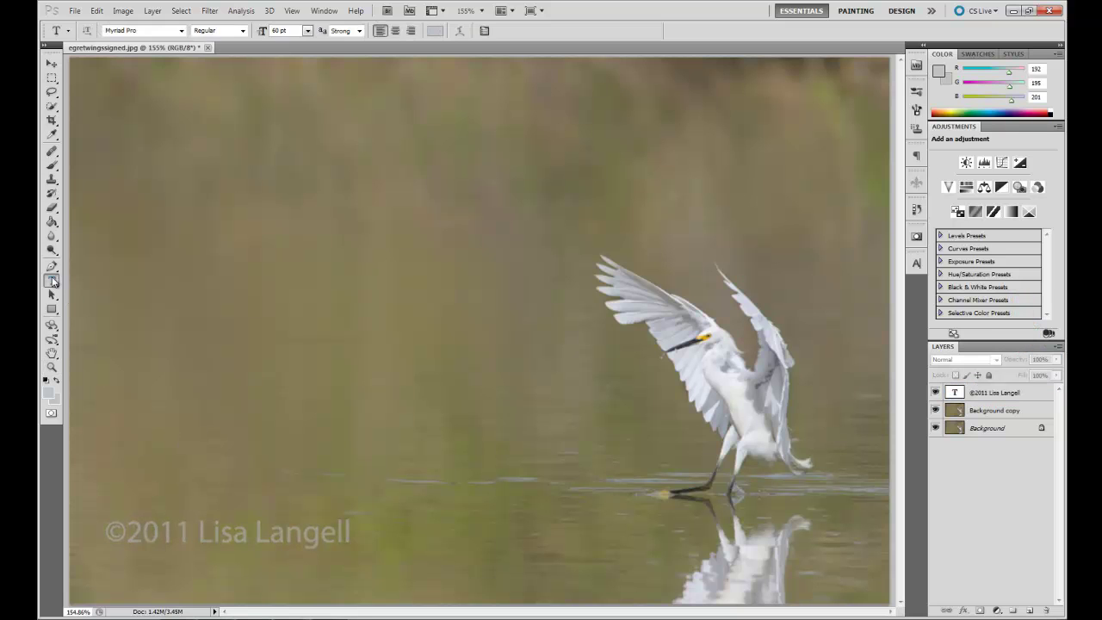
{"action": "left_click_drag", "start_coordinate": [211, 256], "coordinate": [812, 385]}
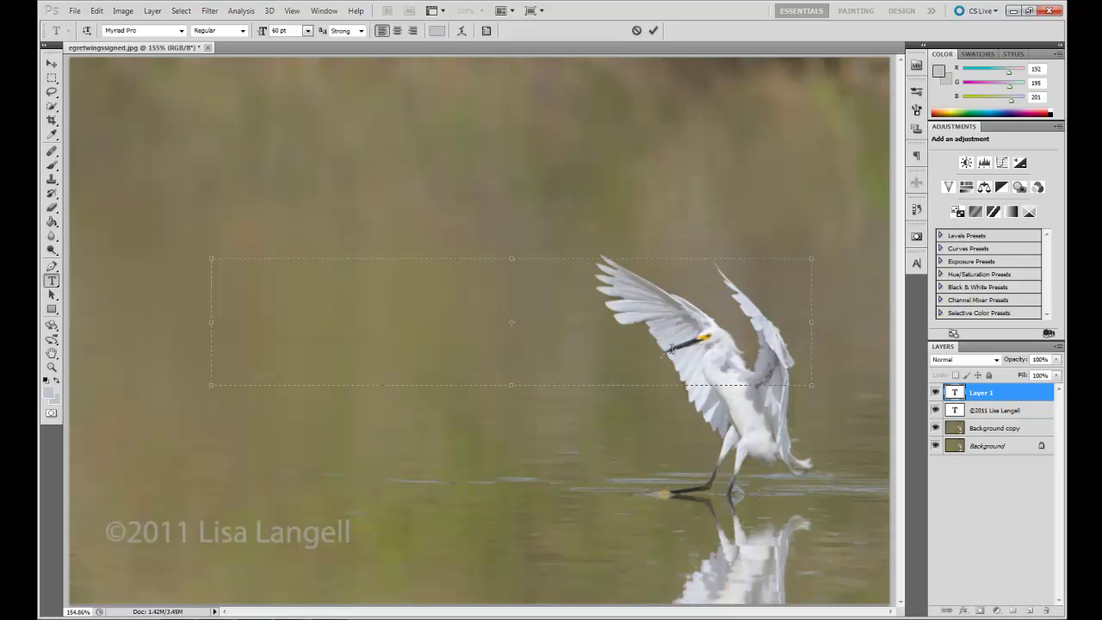
{"action": "type", "text": "Lisa Langell"}
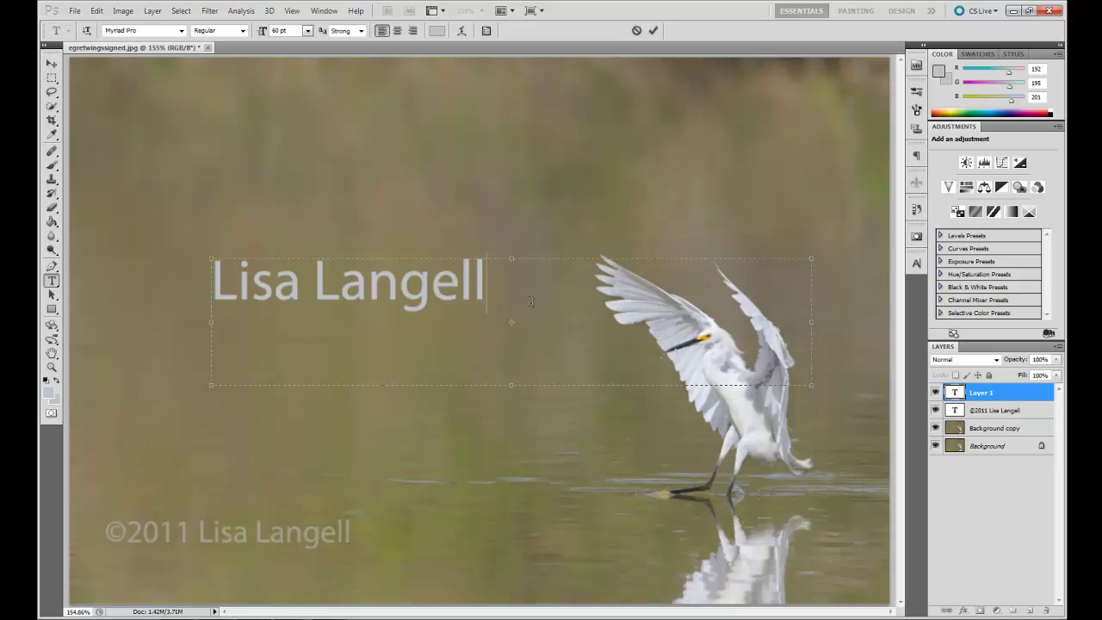
{"action": "left_click_drag", "start_coordinate": [532, 297], "coordinate": [175, 281]}
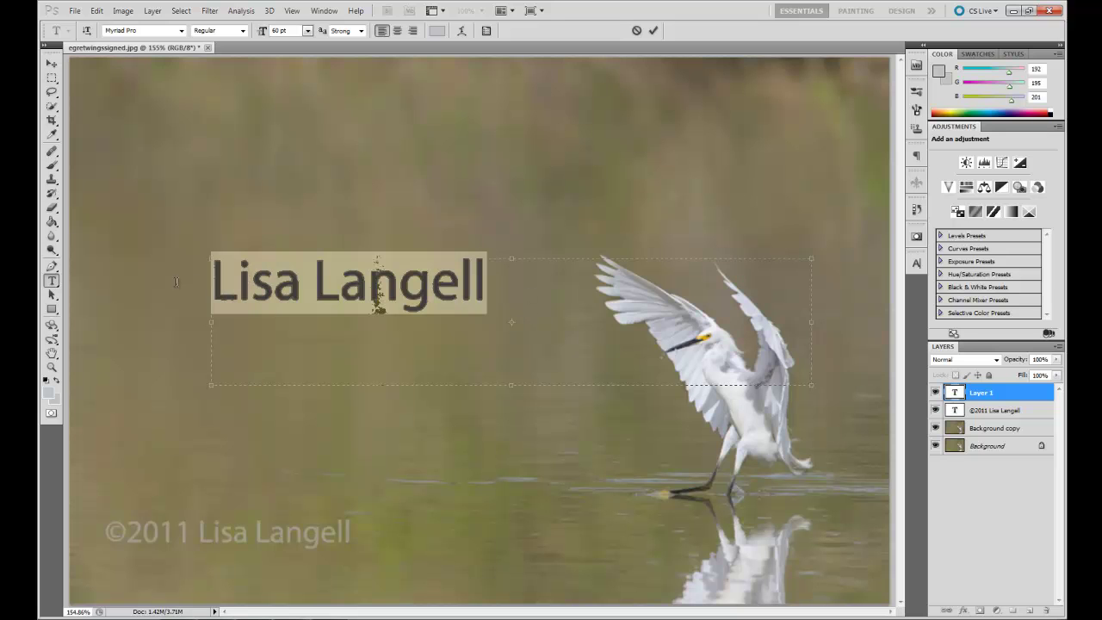
{"action": "left_click", "coordinate": [398, 31]}
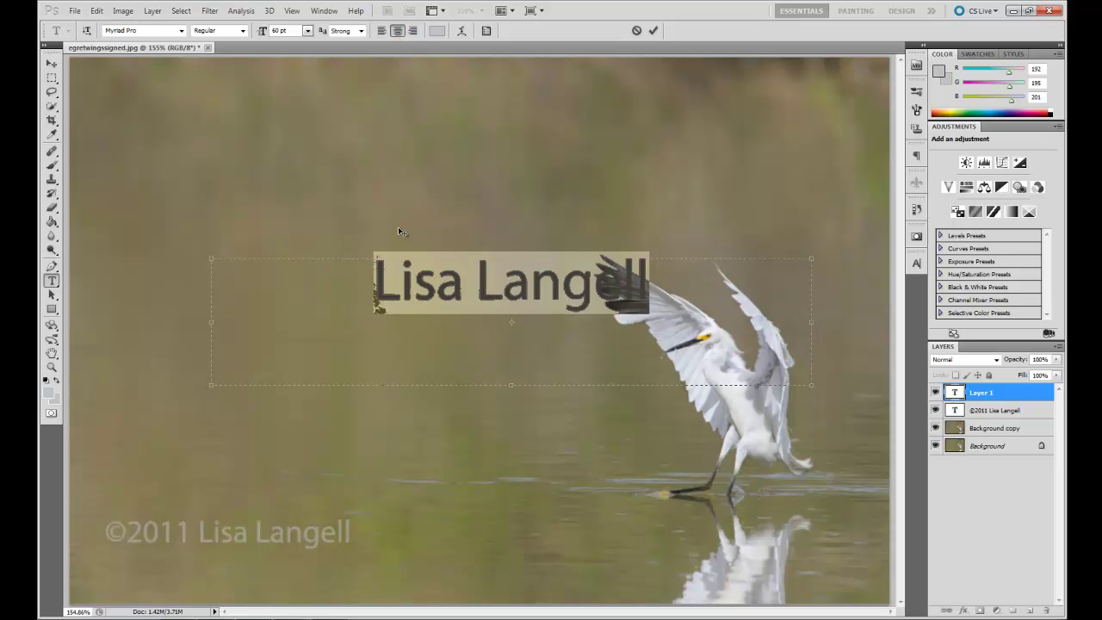
{"action": "left_click", "coordinate": [378, 275]}
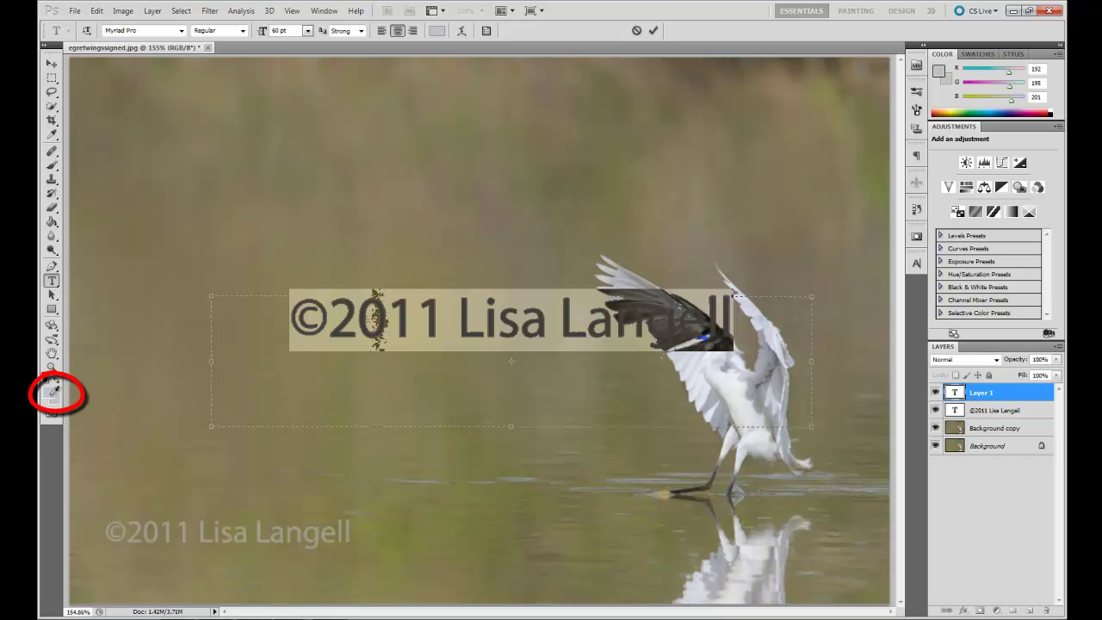
Colour the centred copyright text near-black and commit it
{"action": "left_click", "coordinate": [49, 392]}
{"action": "left_click", "coordinate": [697, 546]}
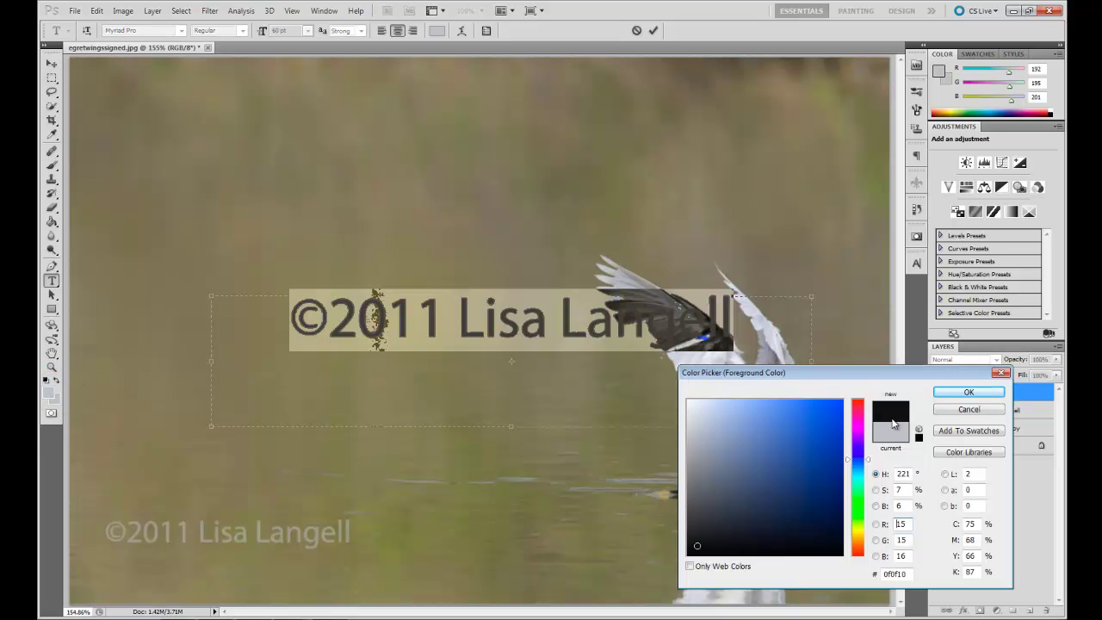
{"action": "left_click", "coordinate": [969, 392]}
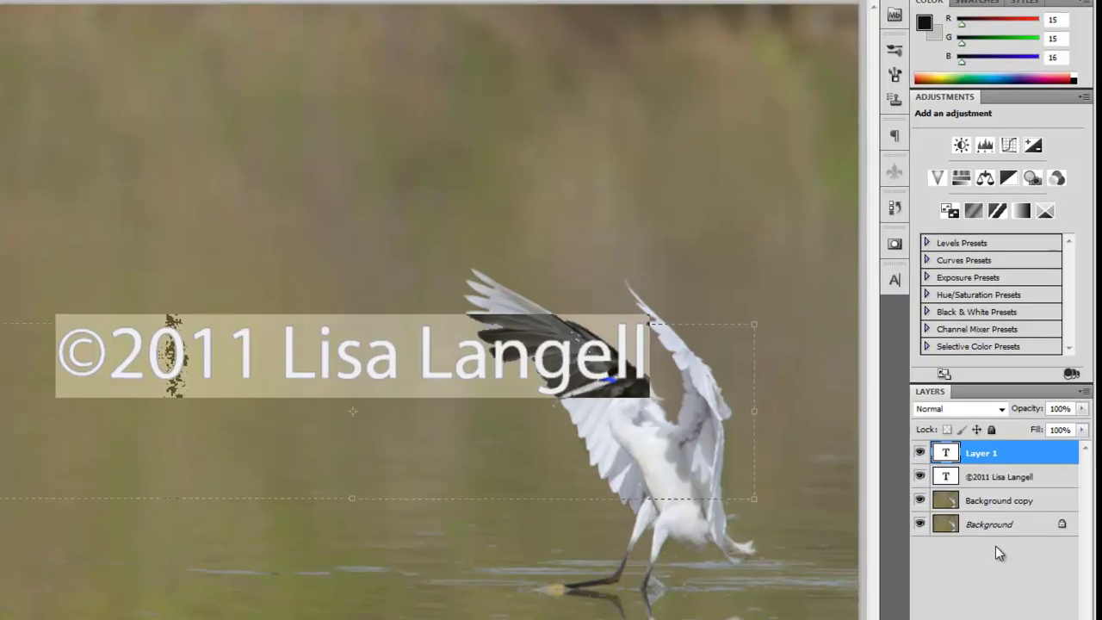
{"action": "left_click", "coordinate": [988, 445]}
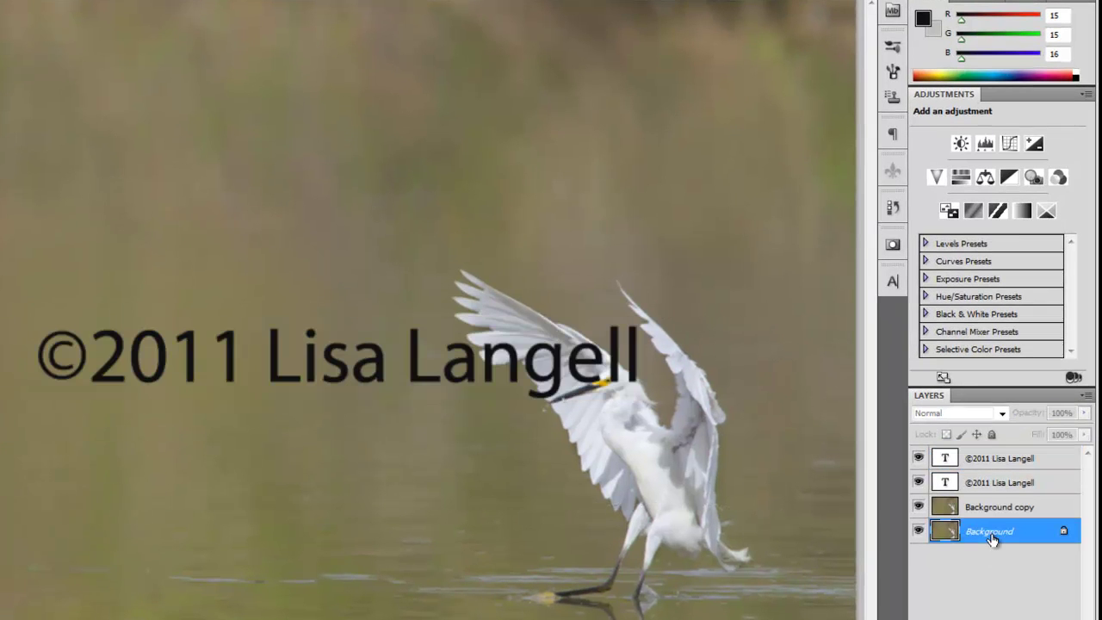
Lower the centred copyright layer's opacity to about 31%
{"action": "left_click", "coordinate": [979, 465]}
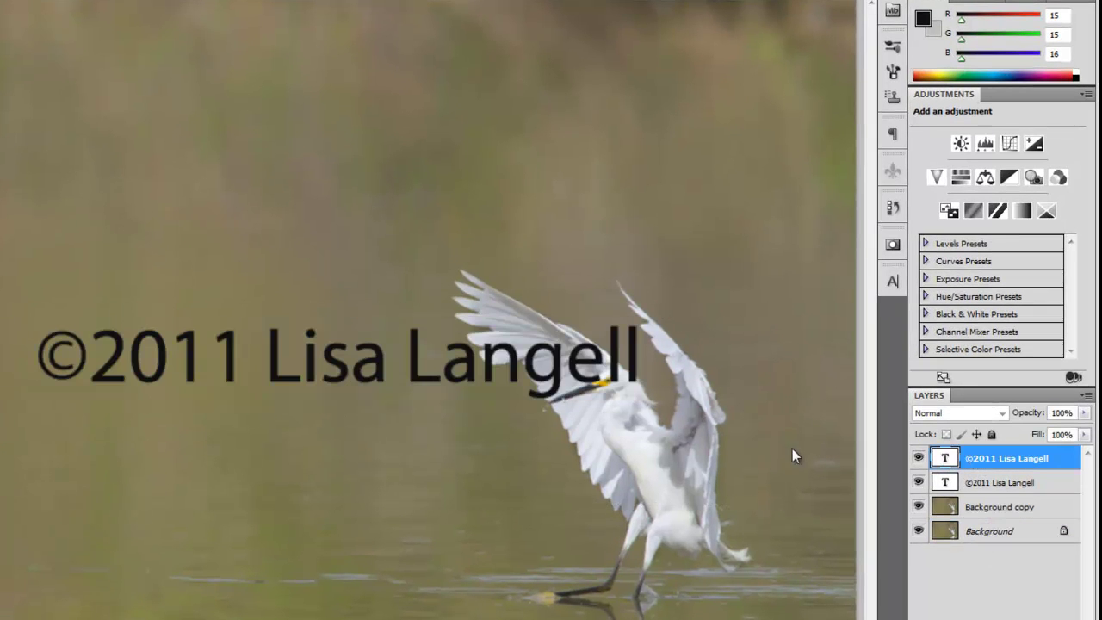
{"action": "triple_click", "coordinate": [386, 360]}
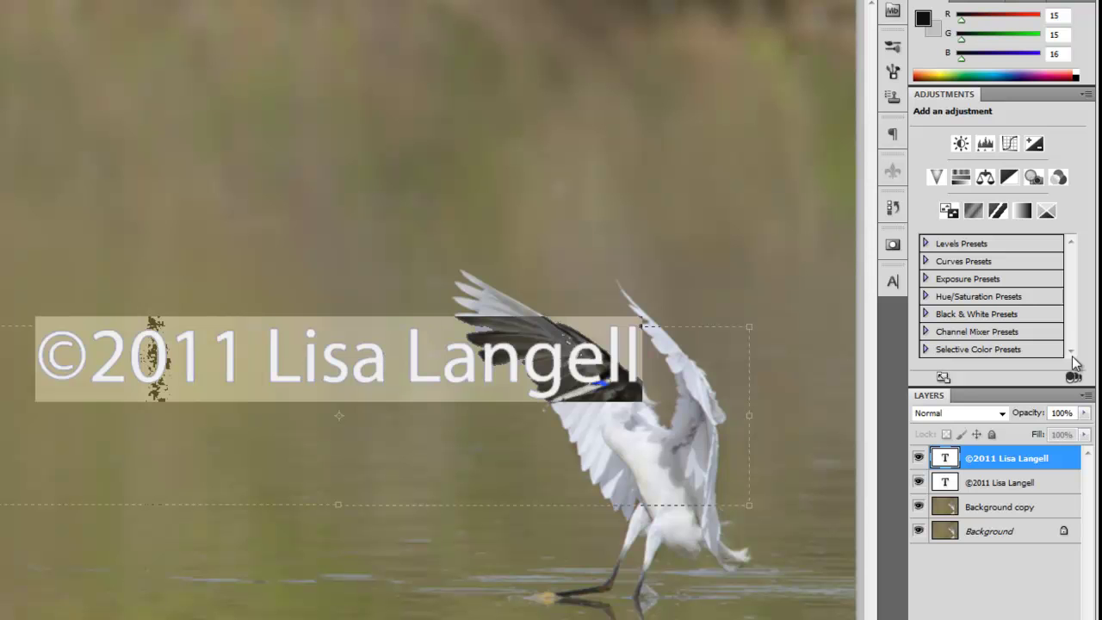
{"action": "left_click", "coordinate": [1084, 413]}
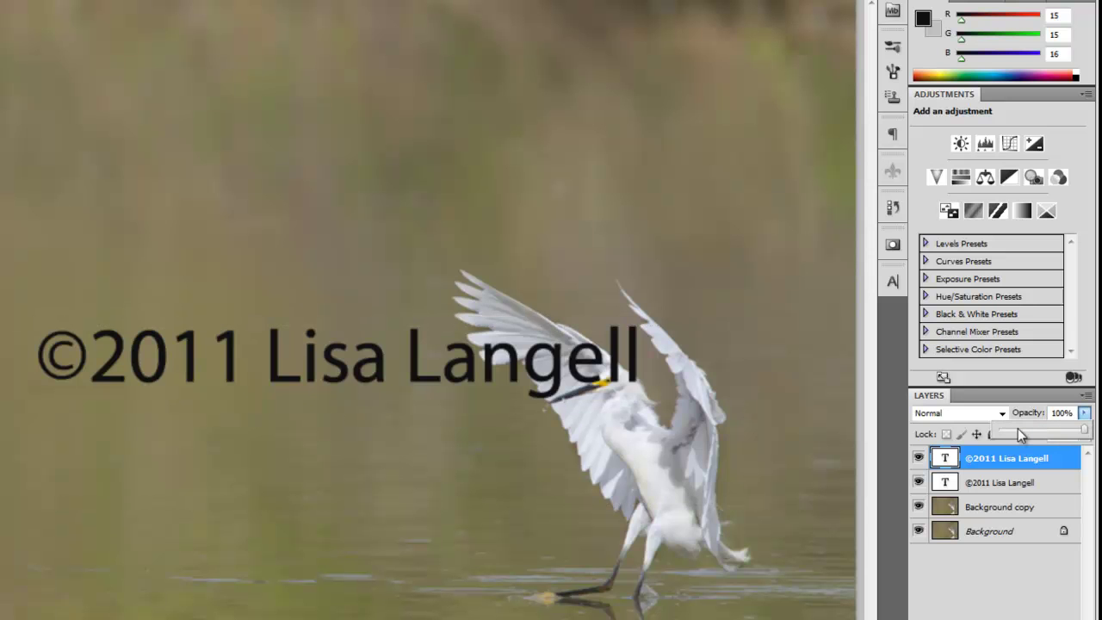
{"action": "left_click", "coordinate": [1018, 433]}
{"action": "mouse_move", "coordinate": [1019, 433]}
{"action": "left_mouse_down"}
{"action": "mouse_move", "coordinate": [1041, 433]}
{"action": "mouse_move", "coordinate": [1027, 433]}
{"action": "left_mouse_up"}
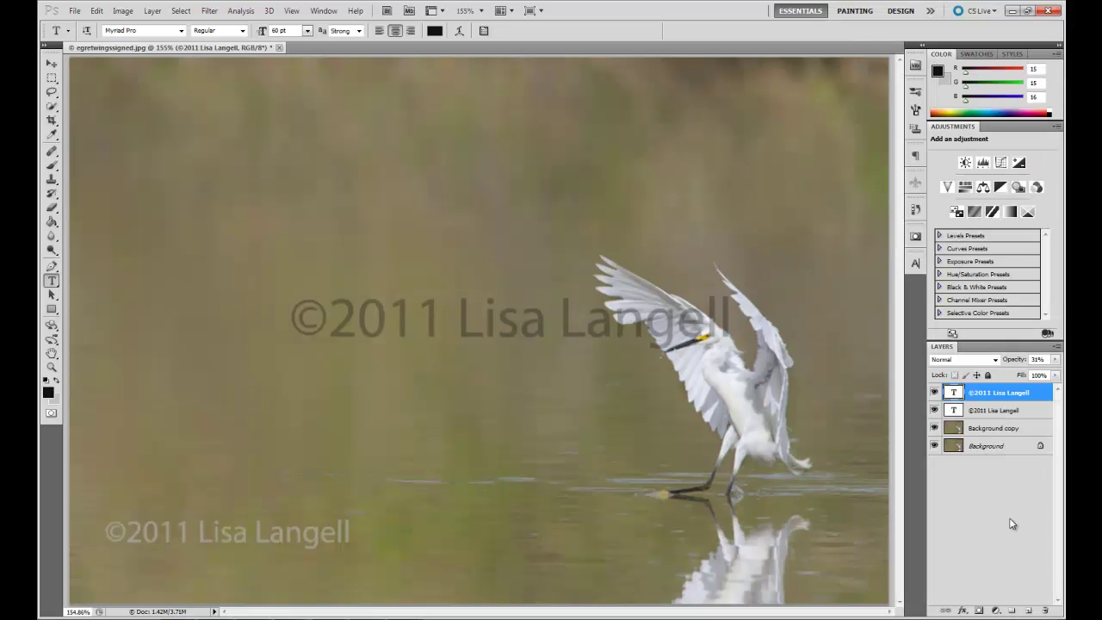
Change the copyright watermark text to 36 pt Perpetua Titling MT Light
{"action": "left_click", "coordinate": [435, 323]}
{"action": "key", "text": "ctrl+a"}
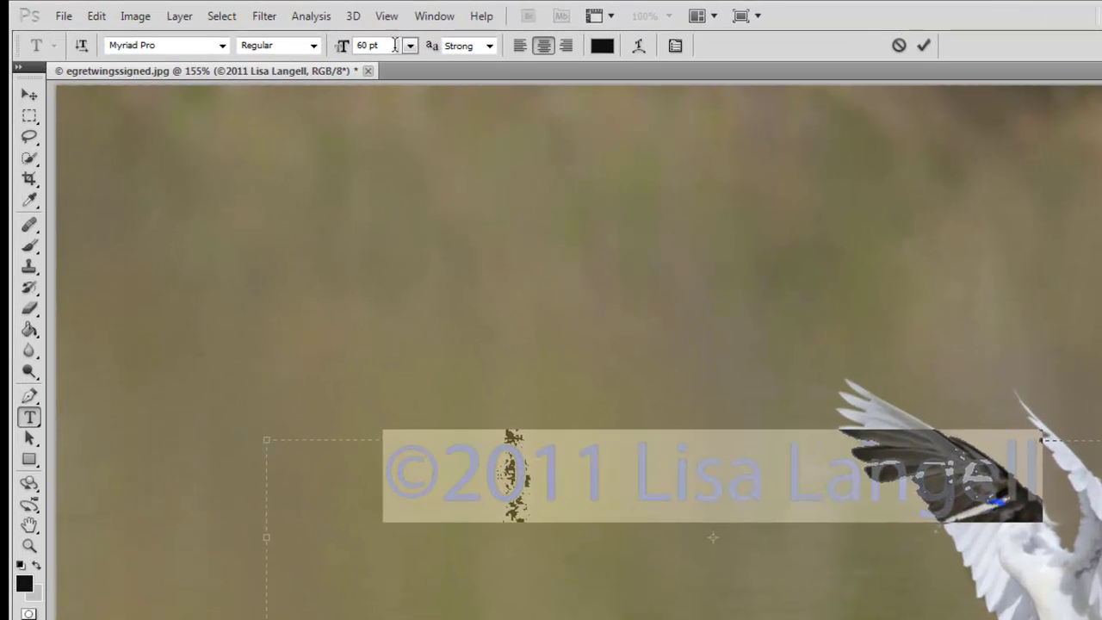
{"action": "left_click", "coordinate": [410, 45]}
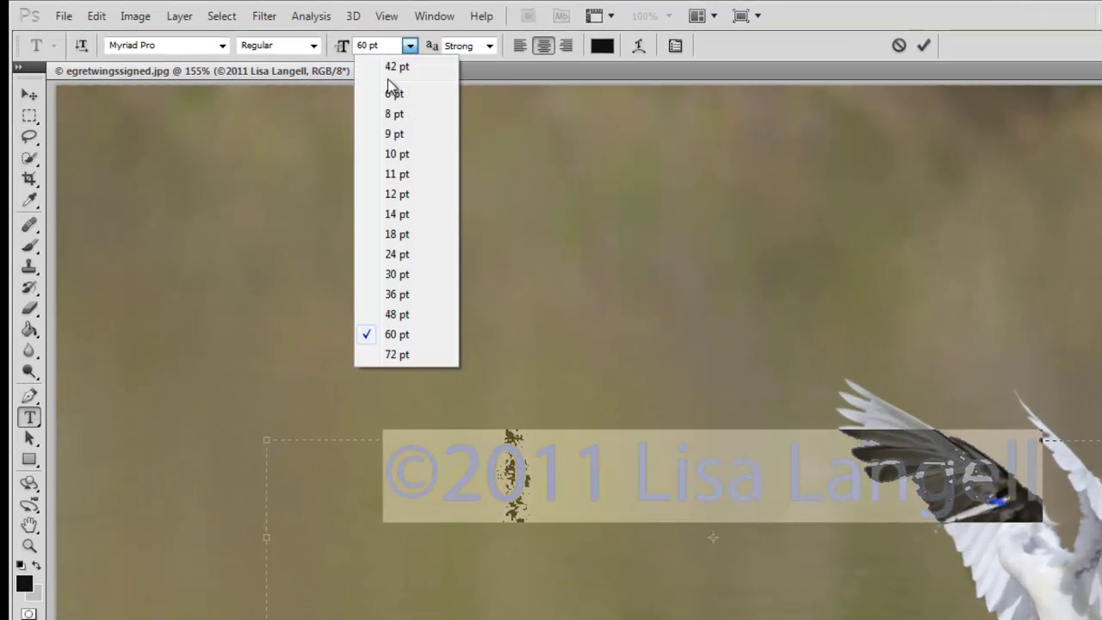
{"action": "left_click", "coordinate": [394, 294]}
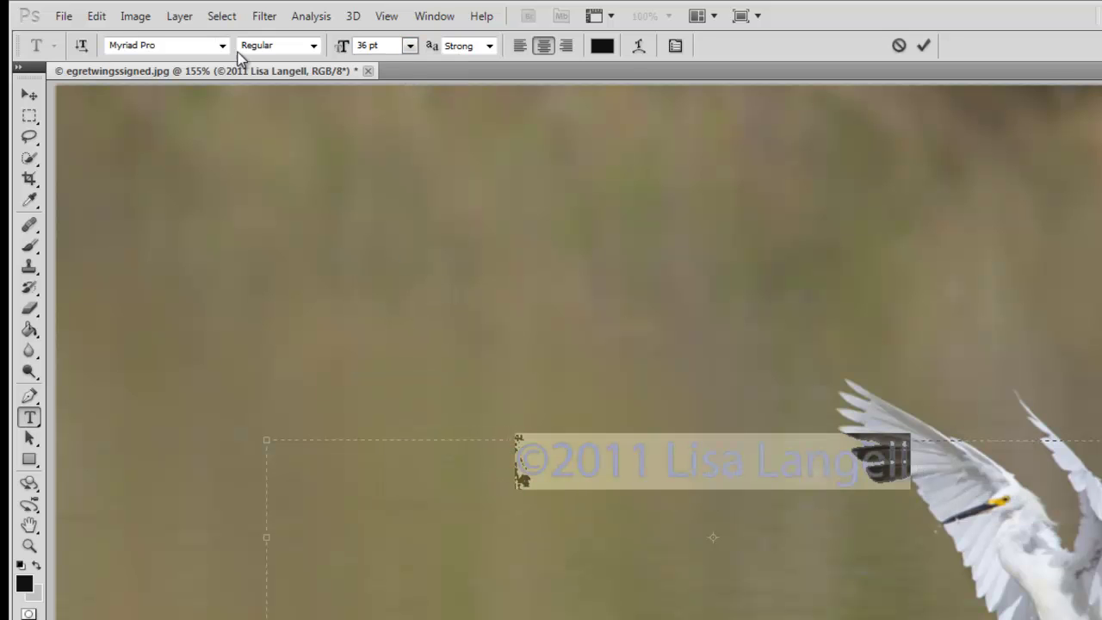
{"action": "left_click", "coordinate": [222, 46]}
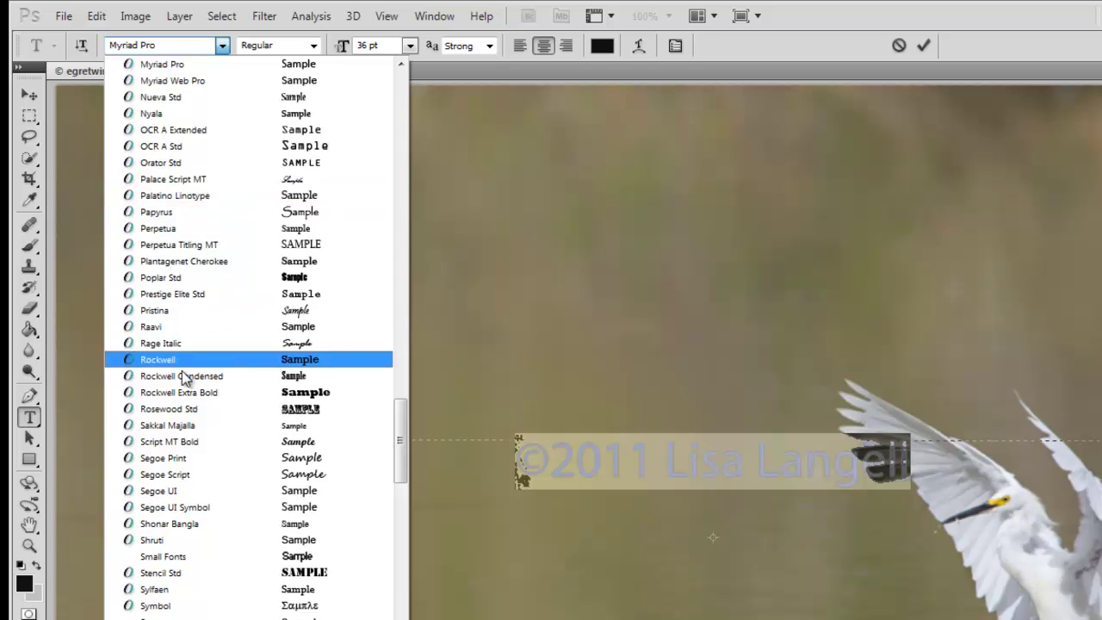
{"action": "left_click", "coordinate": [210, 247]}
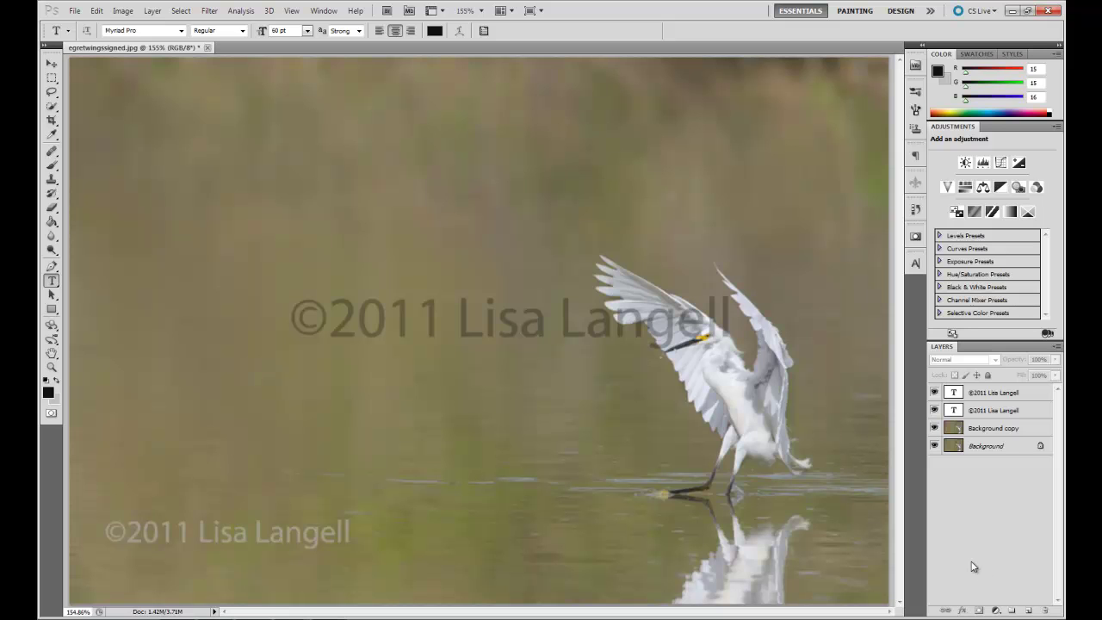
Open the File menu after reviewing both watermarks
{"action": "left_click", "coordinate": [74, 12]}
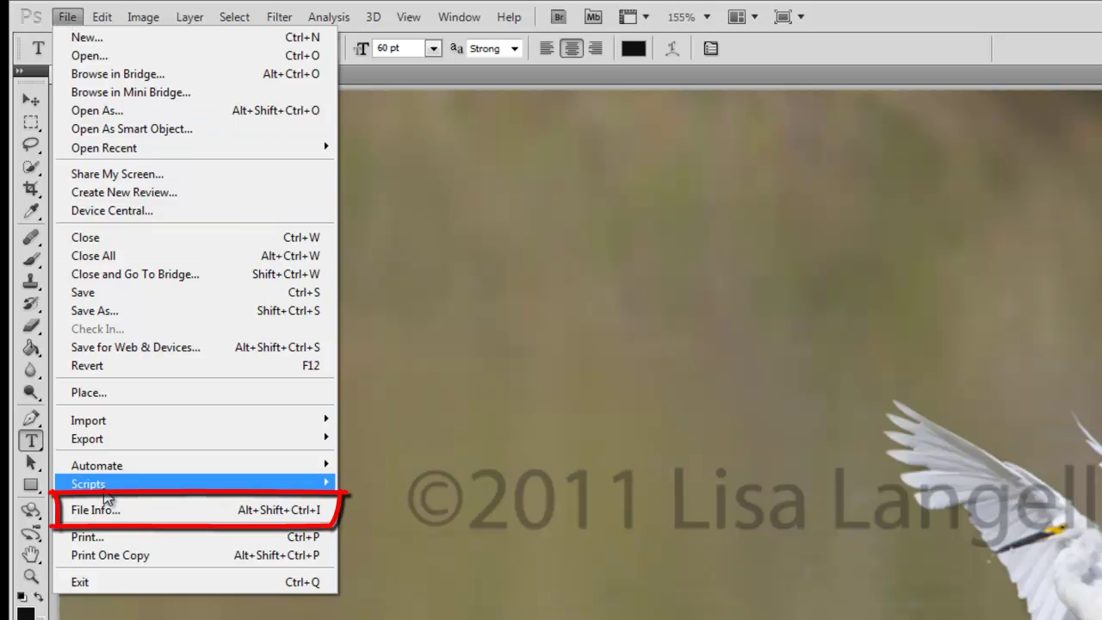
In File Info's Description fields, enter the document title 'My image'
{"action": "left_click", "coordinate": [249, 513]}
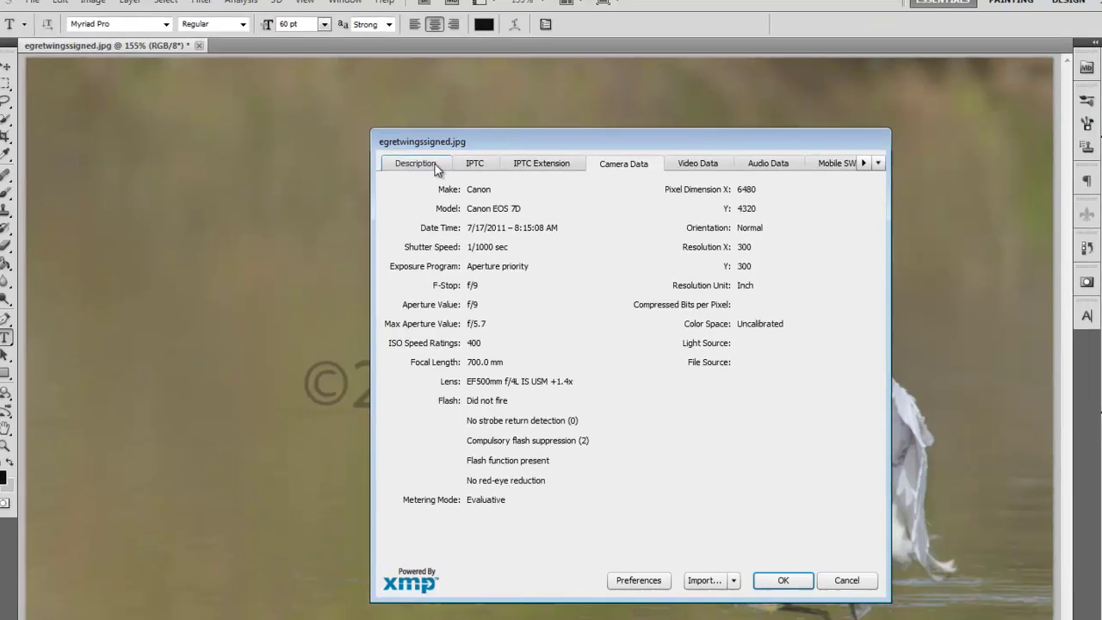
{"action": "left_click", "coordinate": [430, 174]}
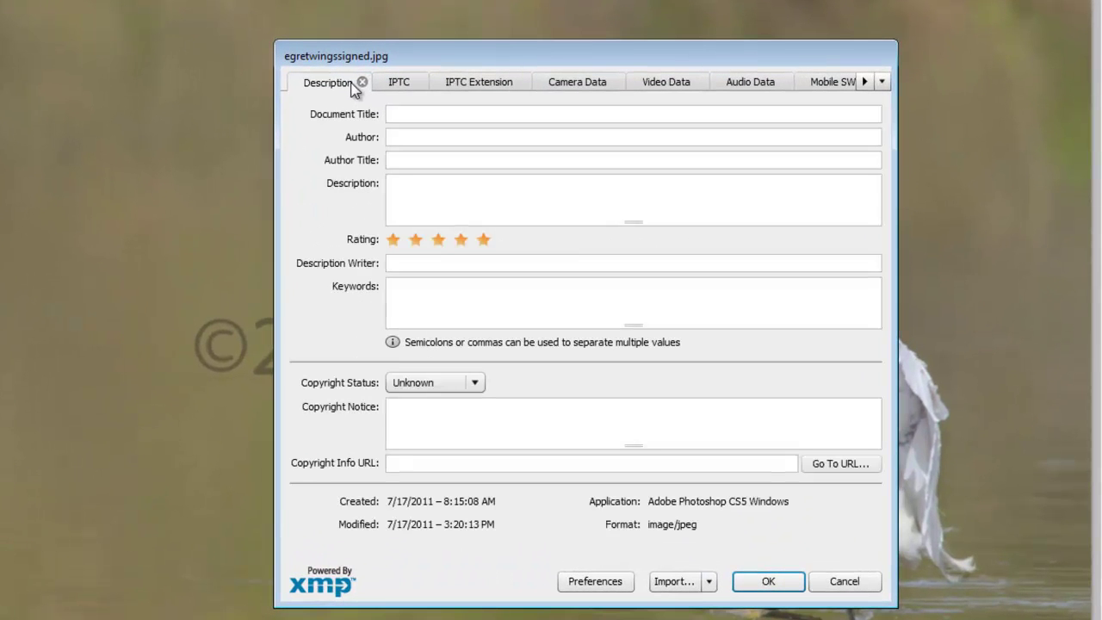
{"action": "left_click", "coordinate": [409, 113]}
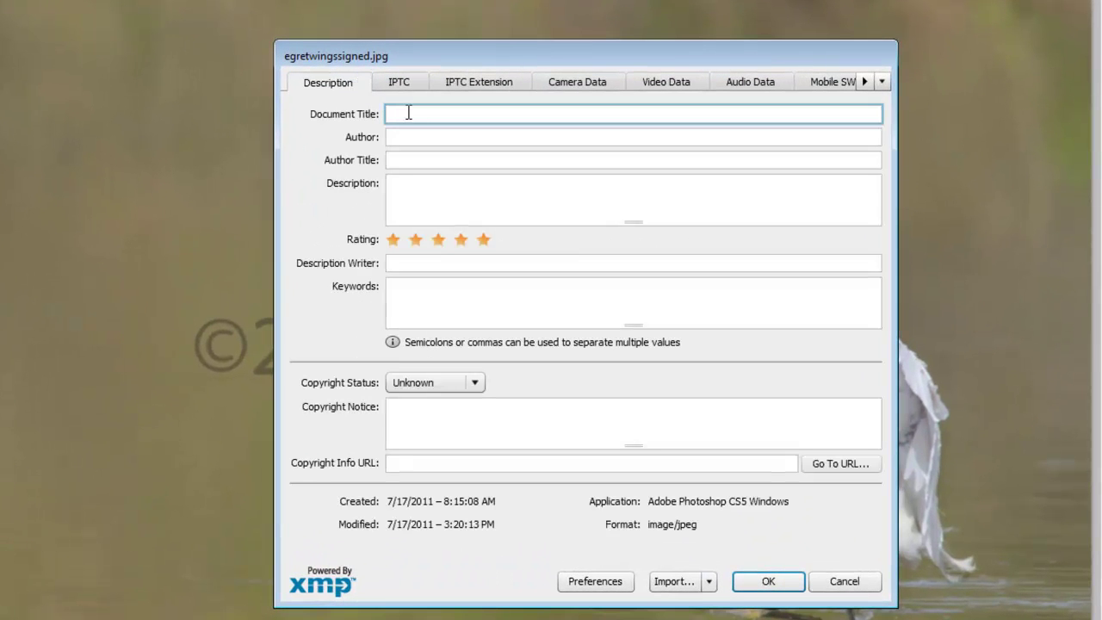
{"action": "type", "text": "\"My mage"}
Fill Author with the saved ©2012 photographer entry and Author Title with the owner details
{"action": "left_click", "coordinate": [411, 138]}
{"action": "type", "text": "Lis"}
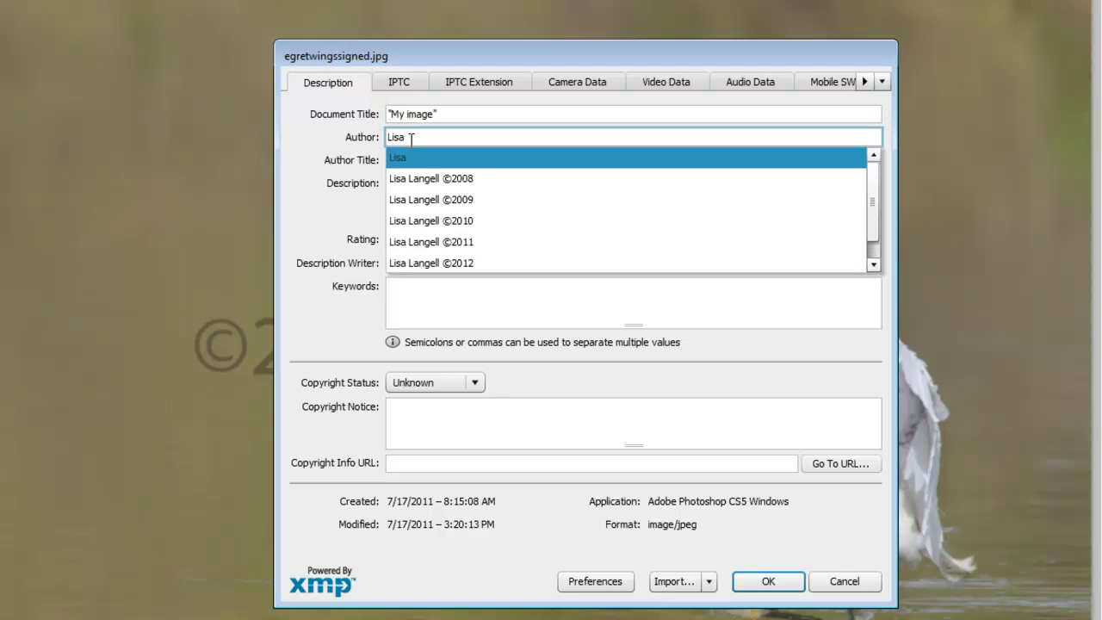
{"action": "type", "text": "a"}
{"action": "left_click", "coordinate": [448, 264]}
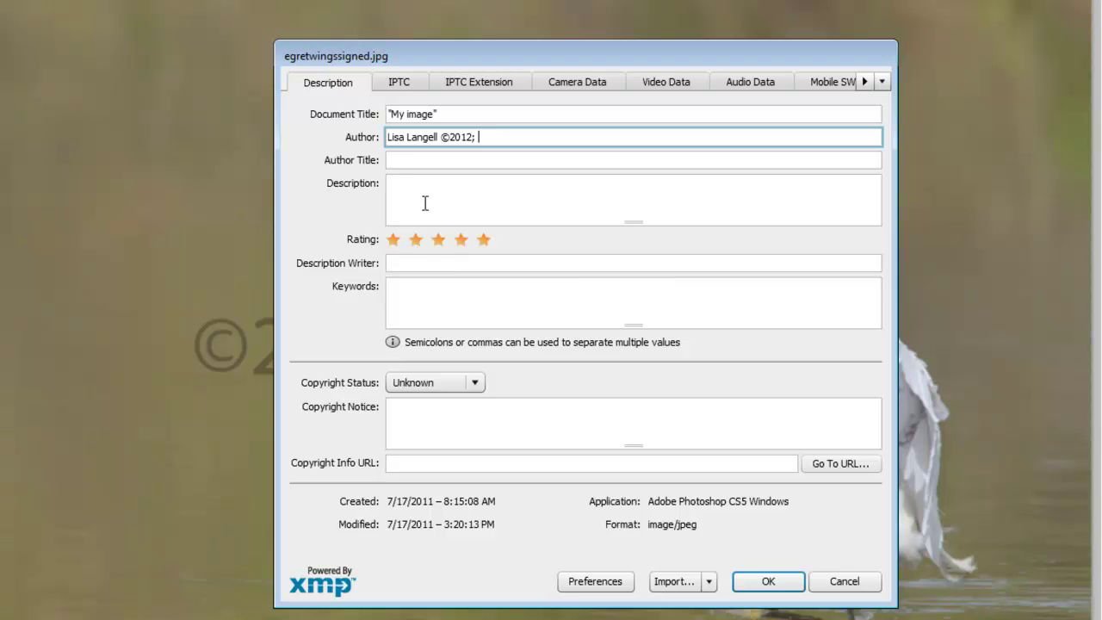
{"action": "left_click", "coordinate": [408, 160]}
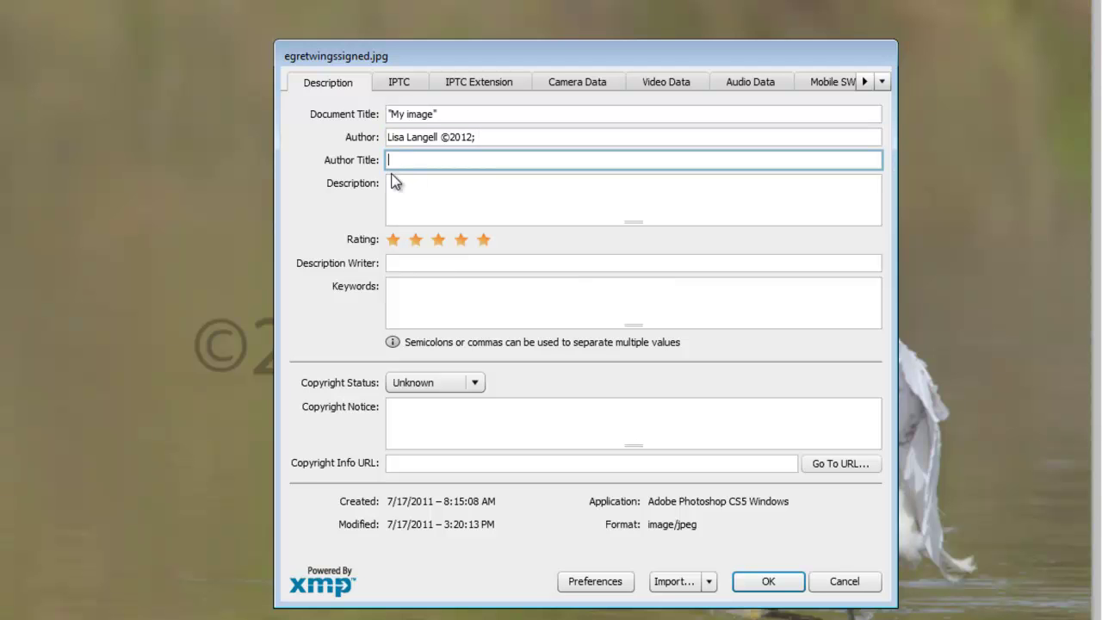
{"action": "type", "text": "Owne"}
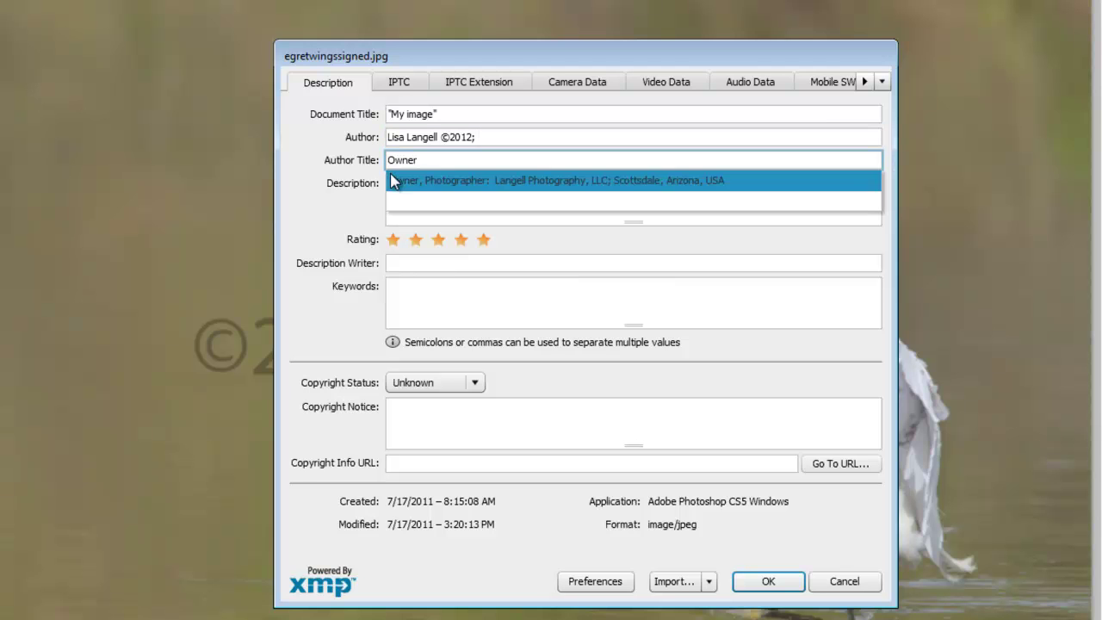
{"action": "type", "text": "r"}
{"action": "left_click", "coordinate": [392, 180]}
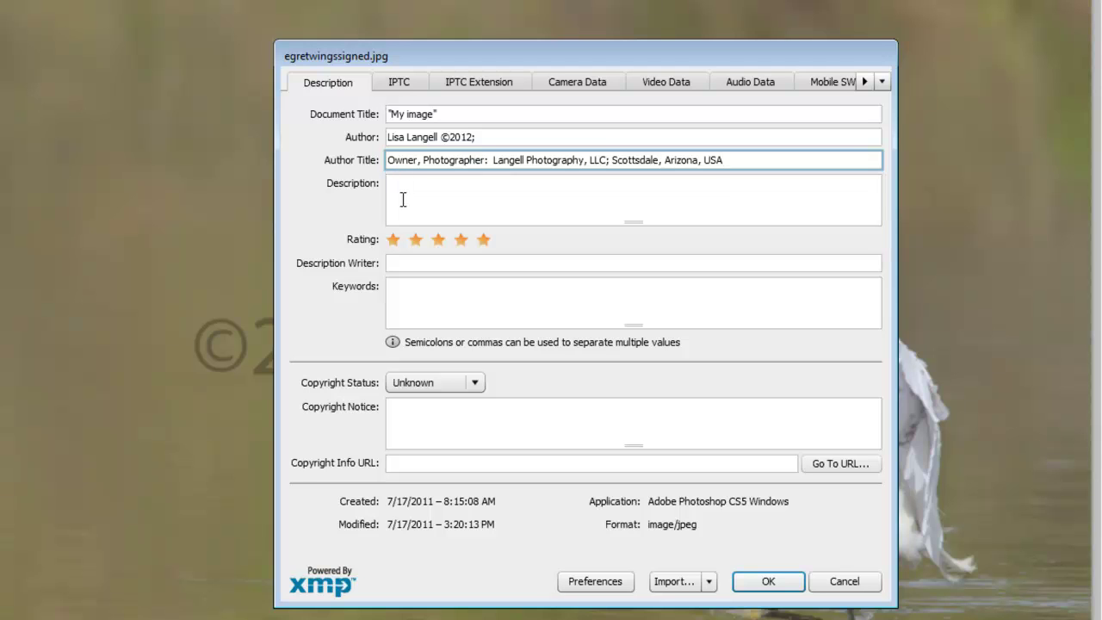
{"action": "left_click", "coordinate": [403, 200]}
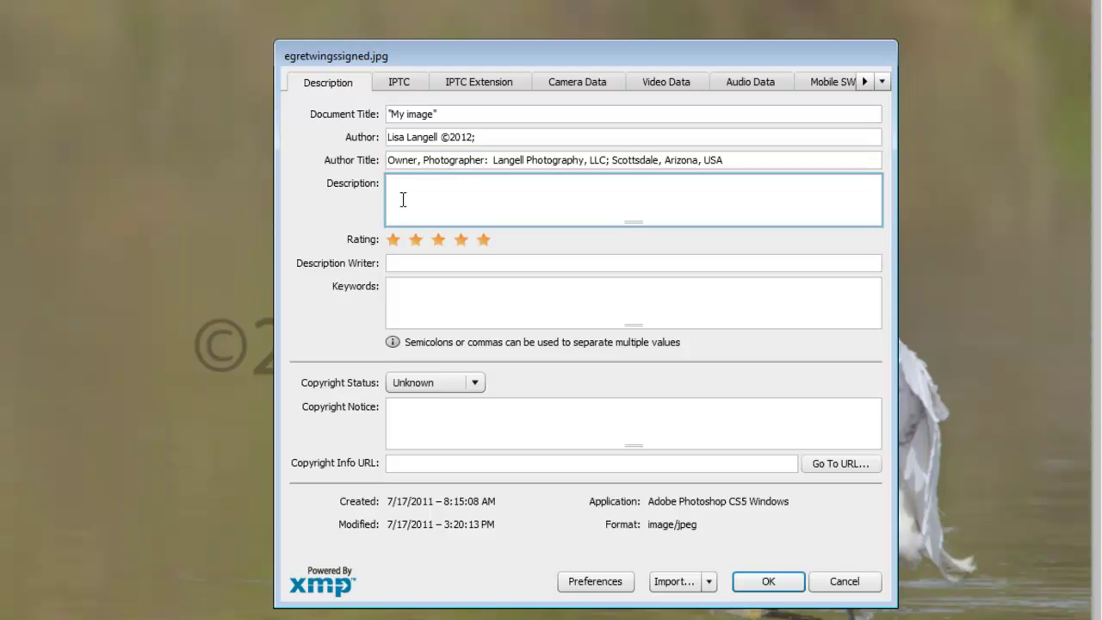
Add placeholder description text and the keywords 'egret, white, arizona'
{"action": "type", "text": "dfjdllkflkldf"}
{"action": "left_click", "coordinate": [423, 295]}
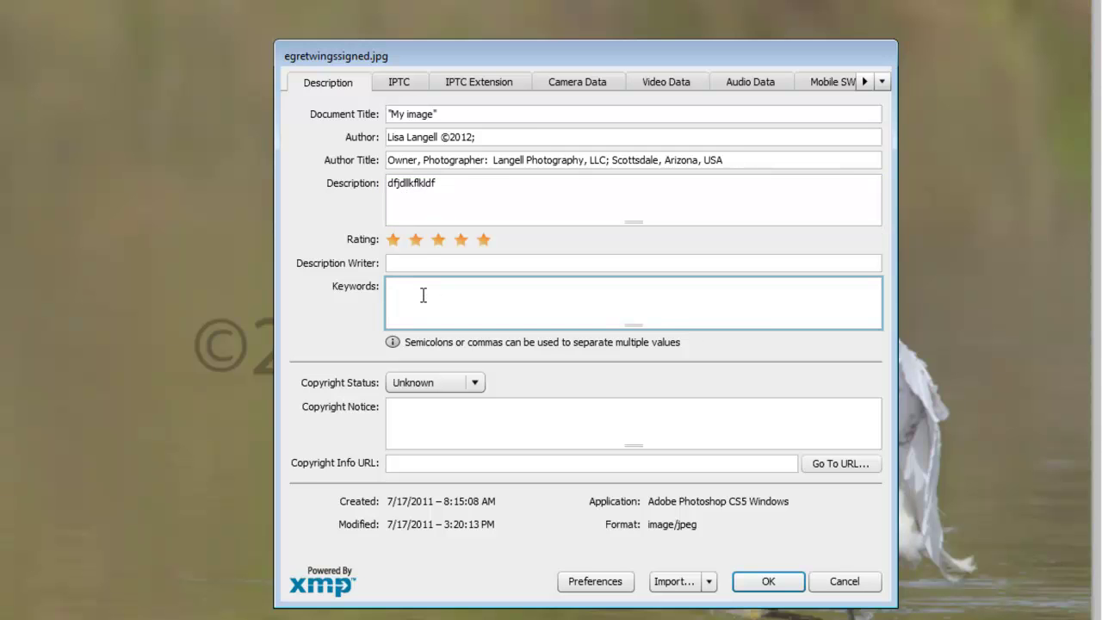
{"action": "type", "text": "egret, white, arizona"}
Set Copyright Status to Copyrighted with the saved 2012 all-rights-reserved notice, and apply
{"action": "left_click", "coordinate": [437, 384]}
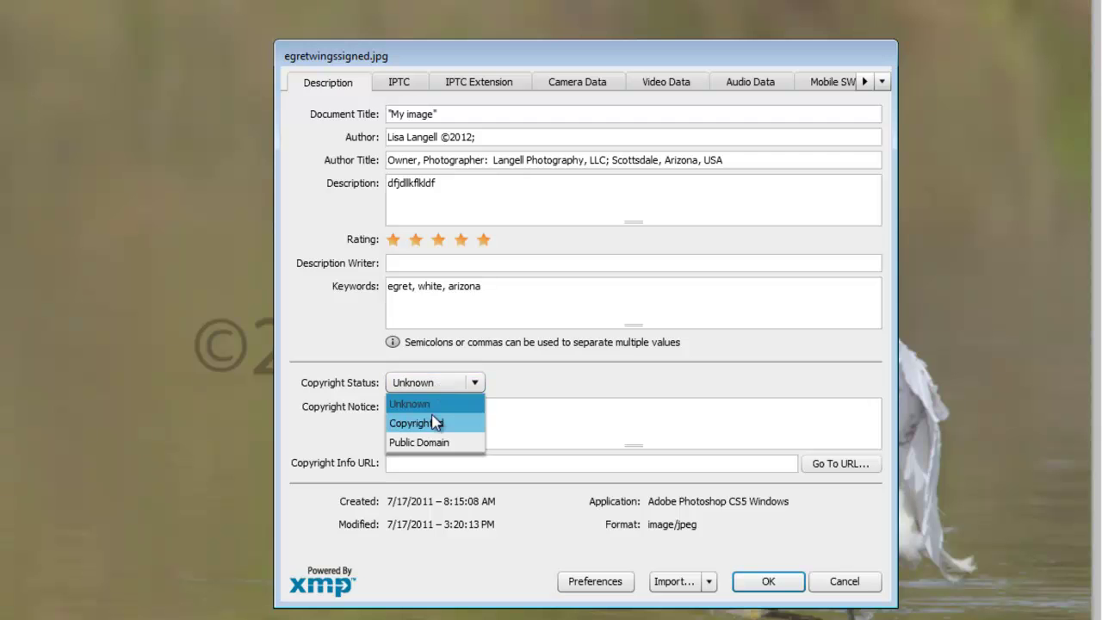
{"action": "left_click", "coordinate": [433, 424]}
{"action": "left_click", "coordinate": [428, 423]}
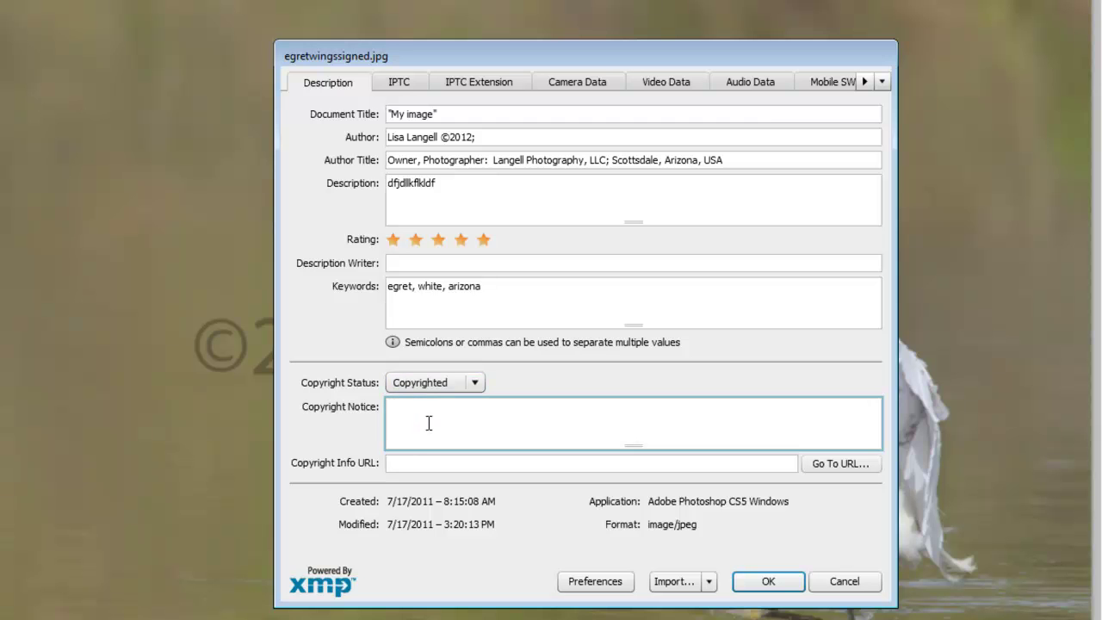
{"action": "type", "text": "coy"}
{"action": "key", "text": "BackSpace"}
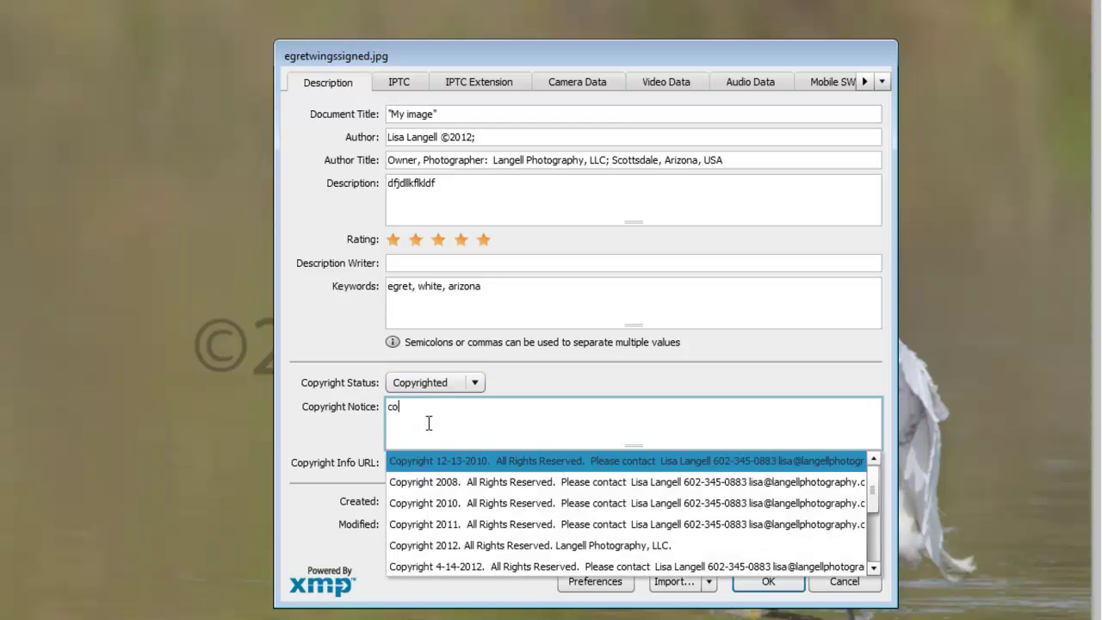
{"action": "left_click", "coordinate": [429, 548]}
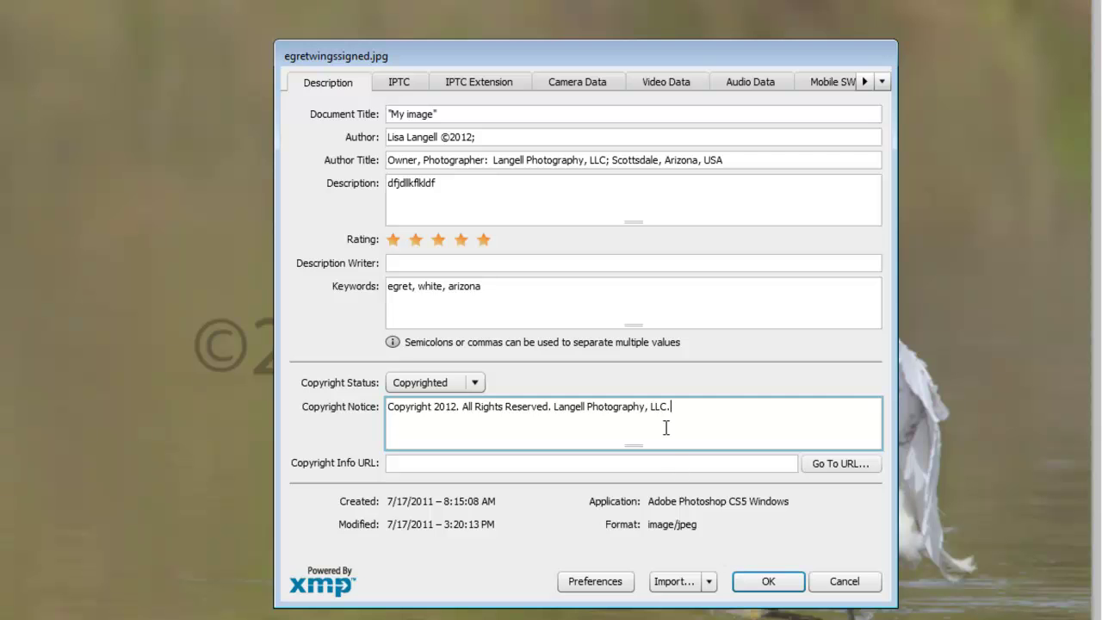
{"action": "left_click", "coordinate": [780, 583]}
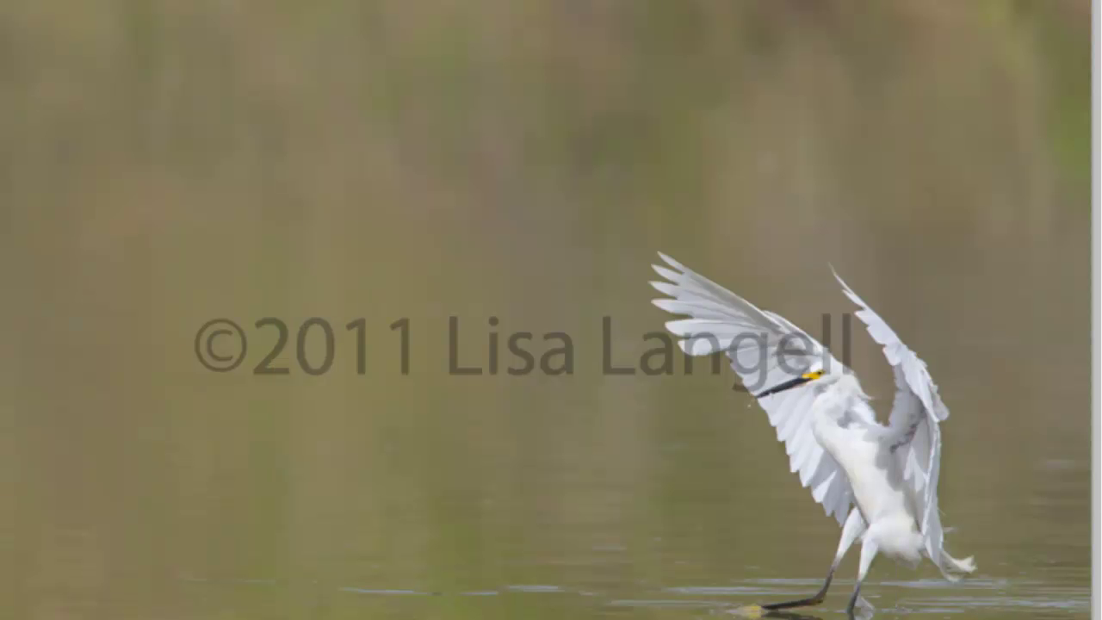
Save As a JPEG in New folder, replacing 'signed' in the file name with 'watermarked web'
{"action": "left_click", "coordinate": [112, 16]}
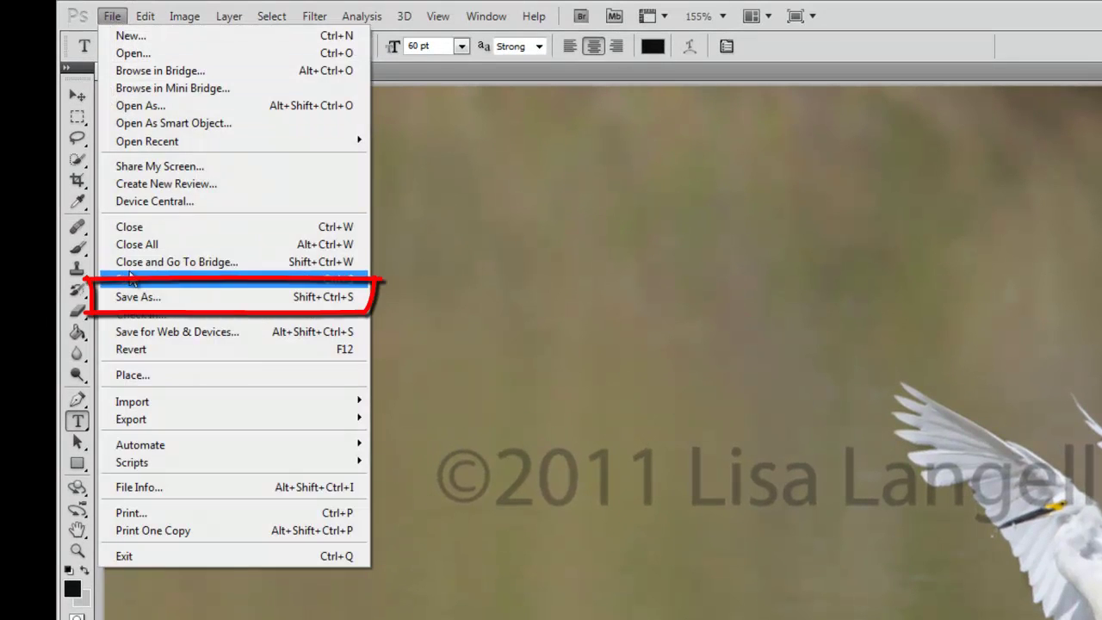
{"action": "left_click", "coordinate": [133, 292]}
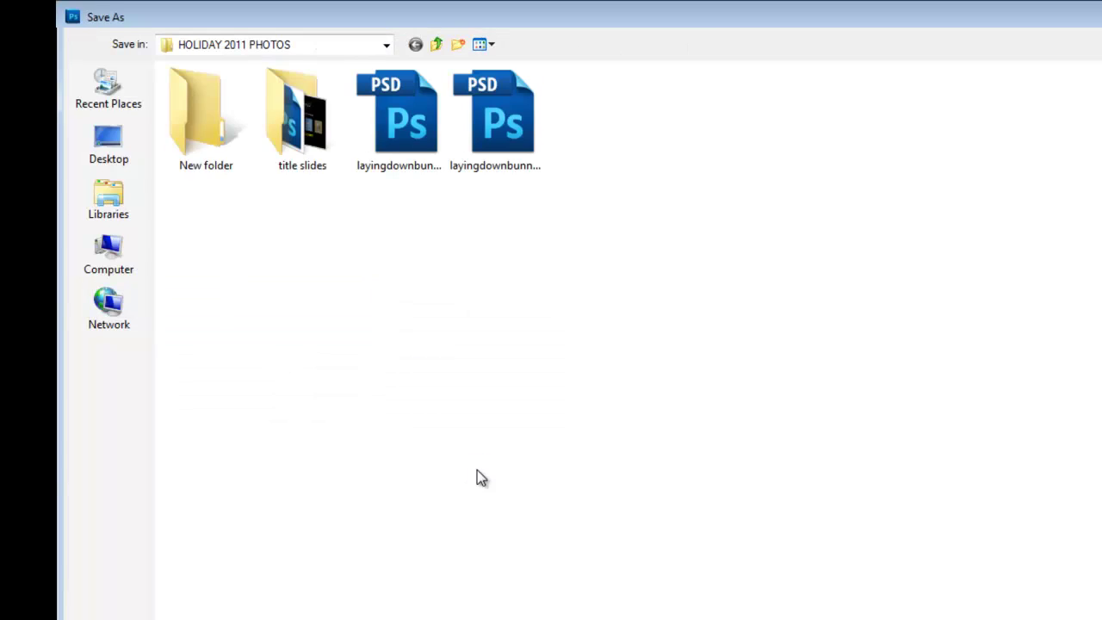
{"action": "double_click", "coordinate": [194, 90]}
{"action": "left_click", "coordinate": [224, 490]}
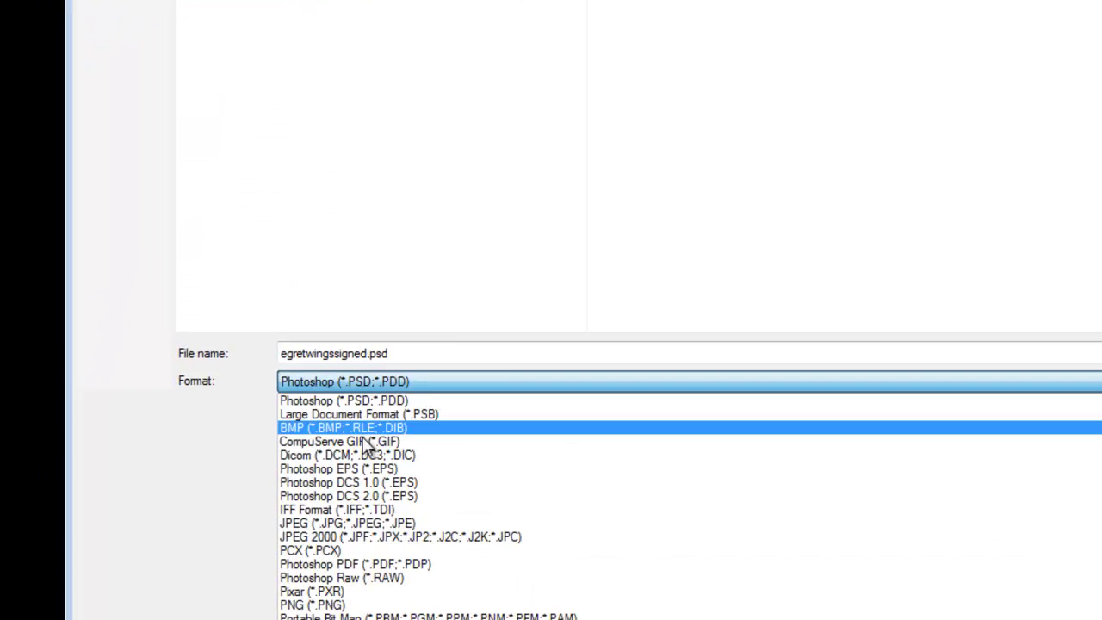
{"action": "left_click", "coordinate": [354, 523]}
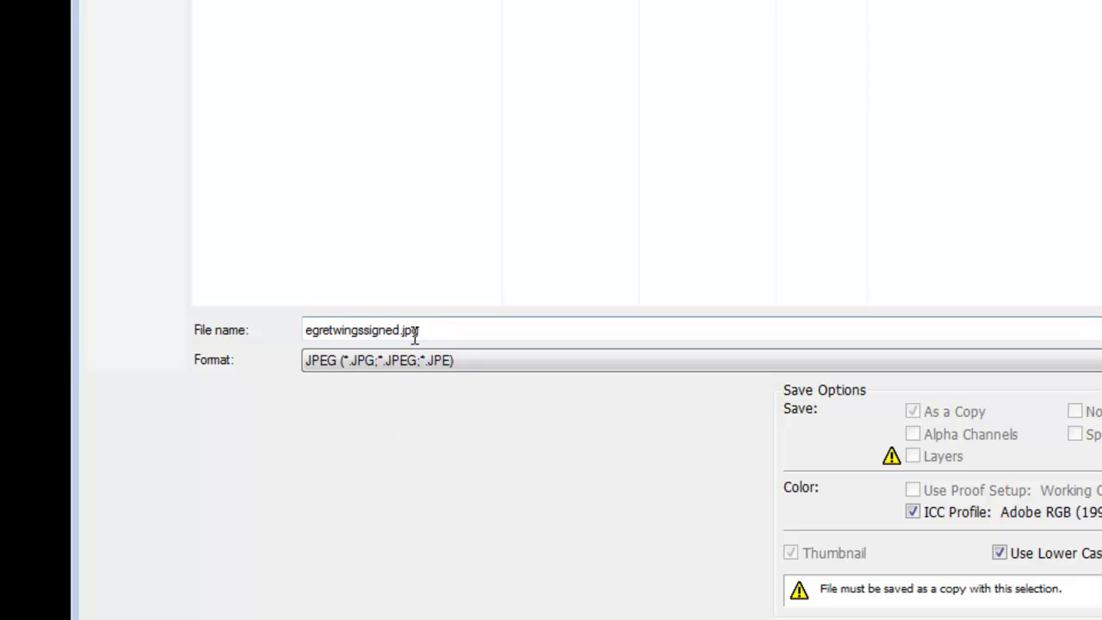
{"action": "double_click", "coordinate": [399, 333]}
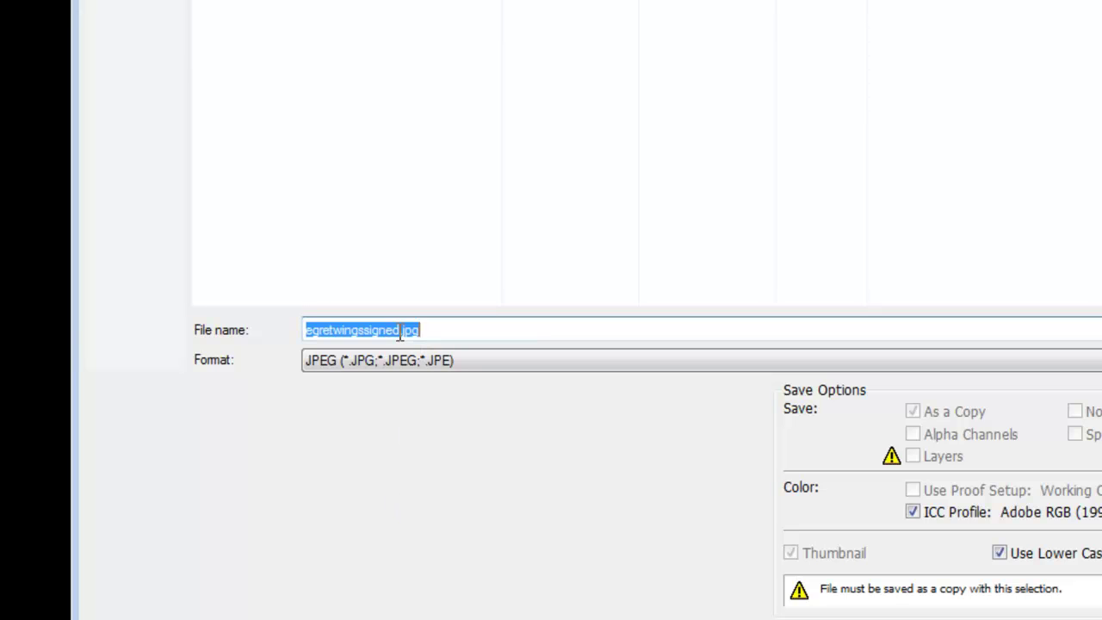
{"action": "left_click", "coordinate": [401, 330]}
{"action": "left_click_drag", "start_coordinate": [401, 330], "coordinate": [366, 337]}
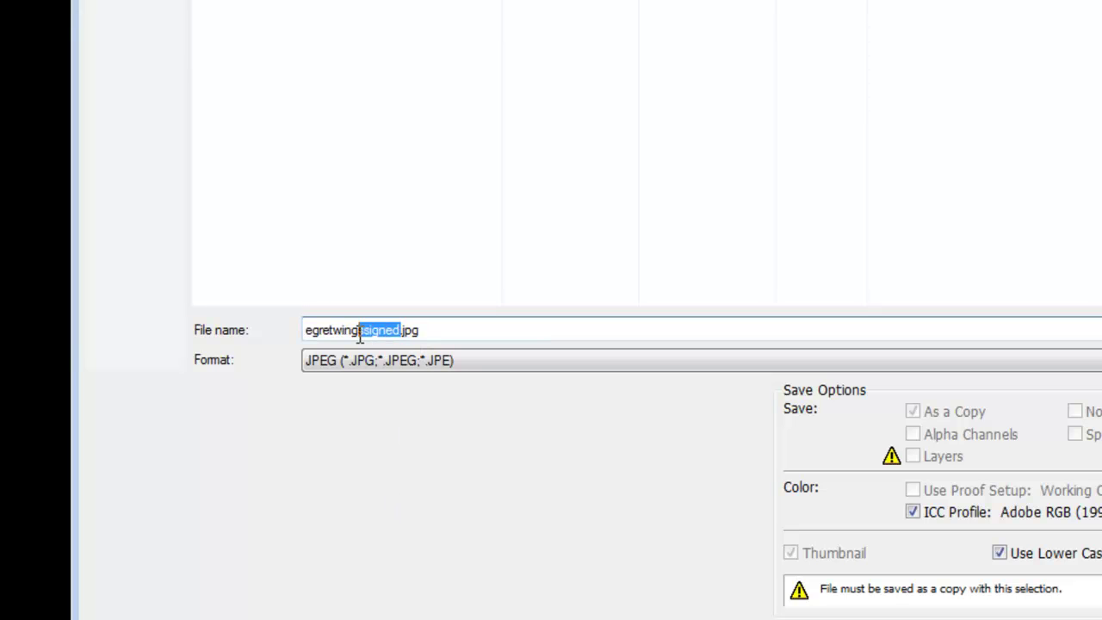
{"action": "type", "text": "watermarke"}
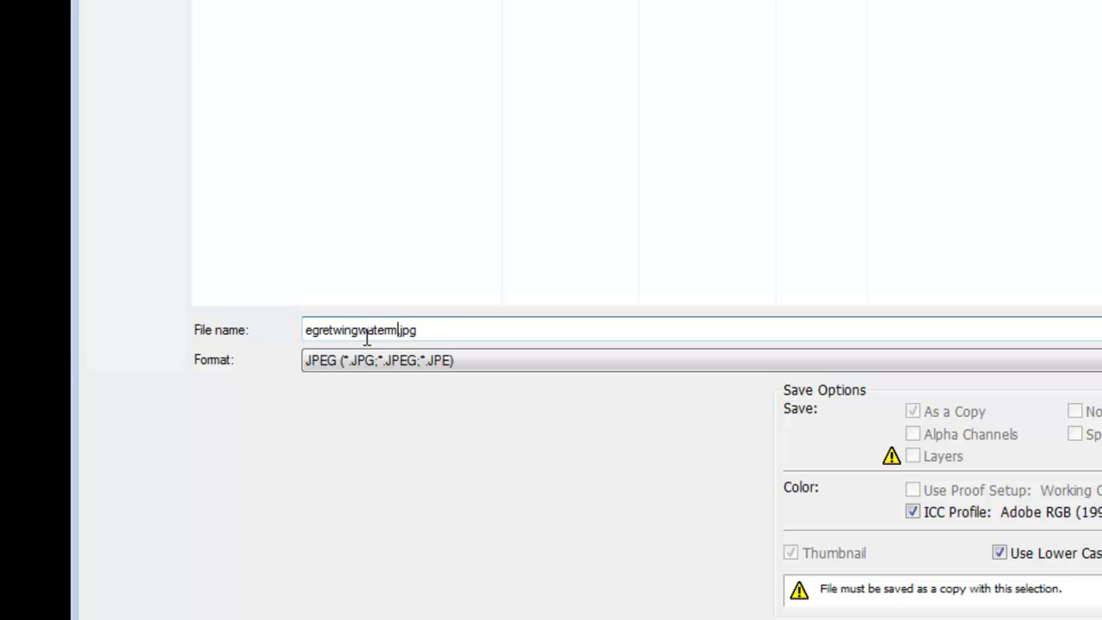
{"action": "type", "text": "d web"}
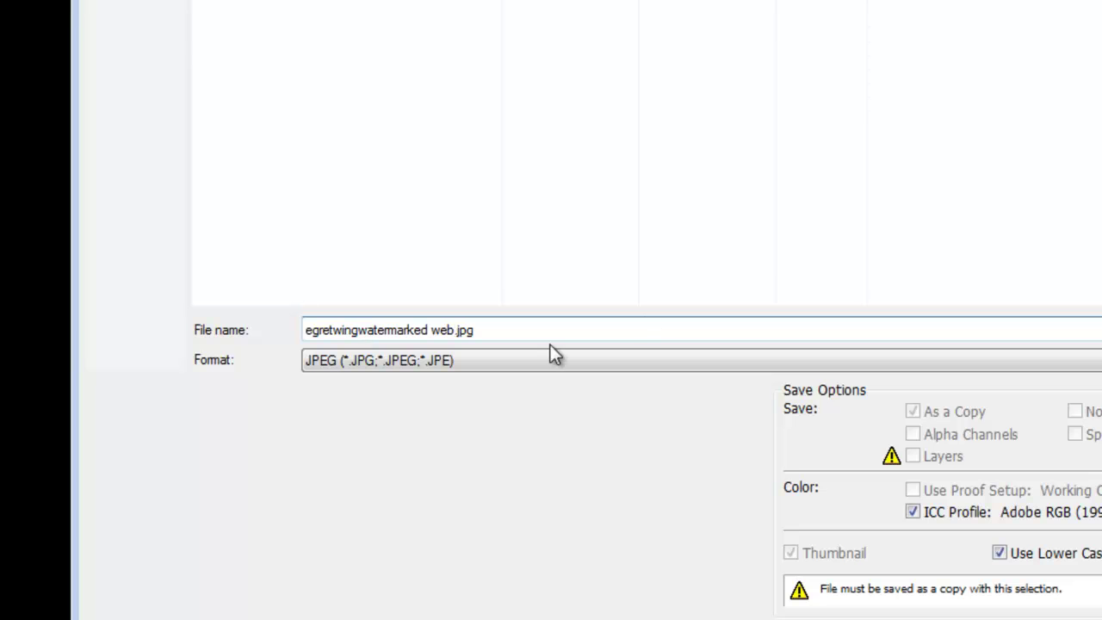
{"action": "key", "text": "Return"}
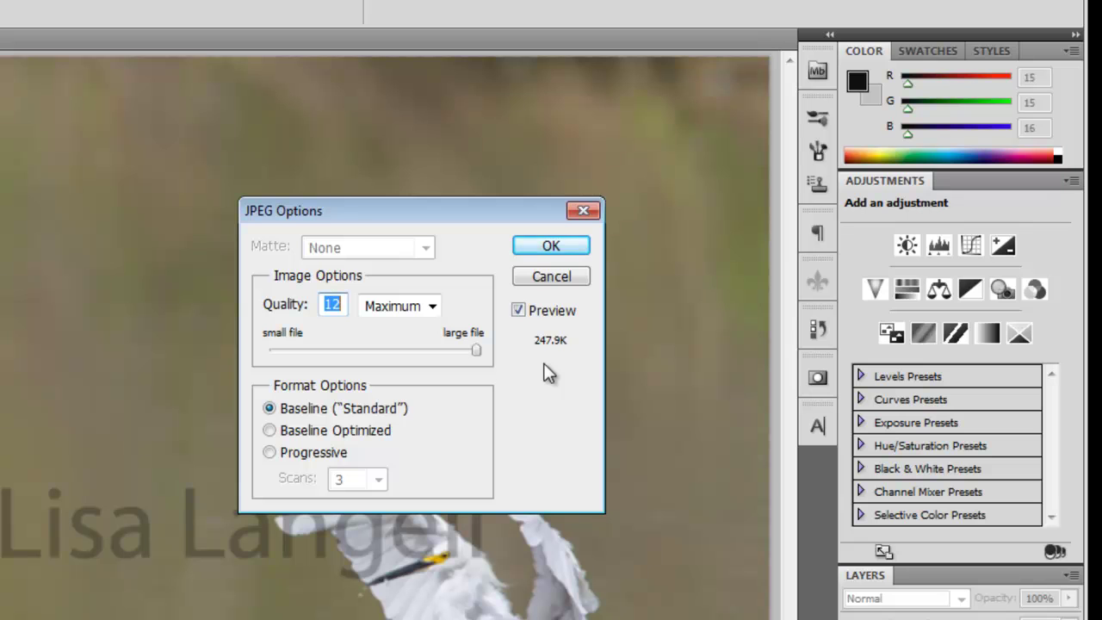
Accept JPEG Options at Quality 12 (Maximum), Baseline Standard, to finish the save
{"action": "left_click", "coordinate": [542, 250]}
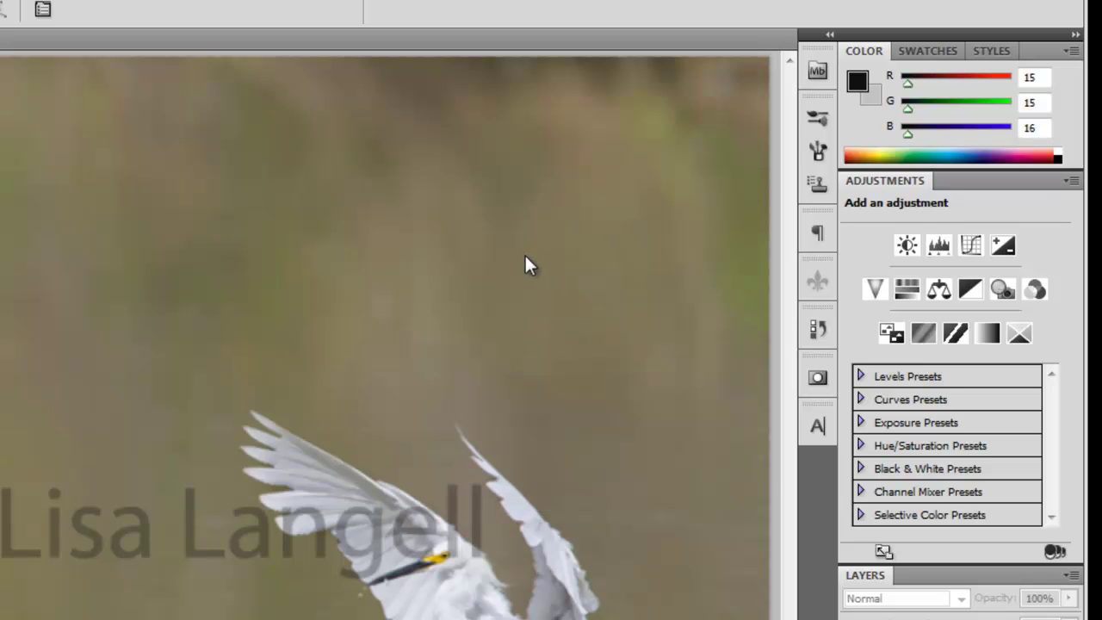